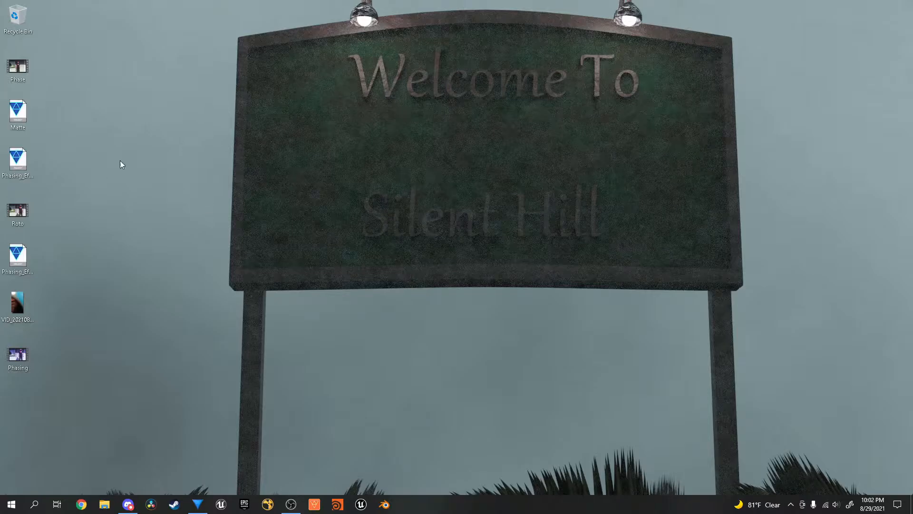
Step: Play the Phase video from the desktop, pause it at about 18 seconds, leave full screen and close the player
{"action": "double_click", "coordinate": [17, 68]}
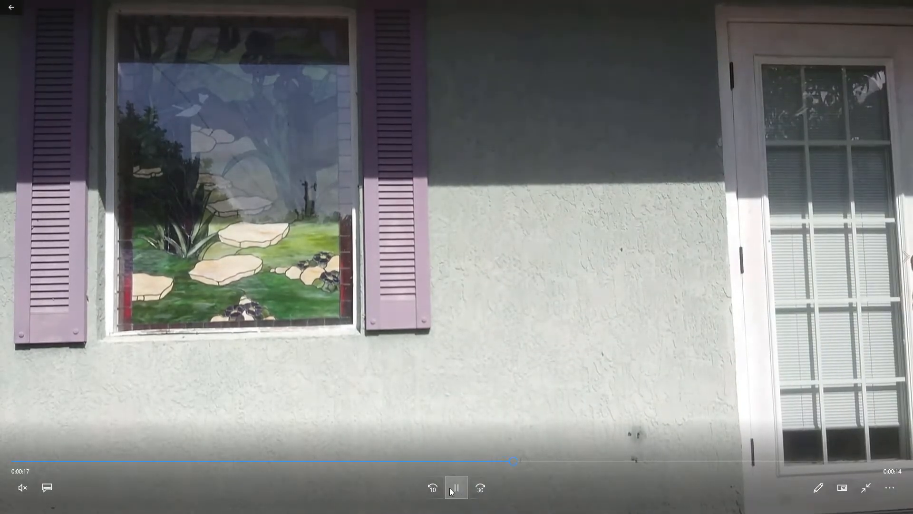
{"action": "left_click", "coordinate": [456, 488]}
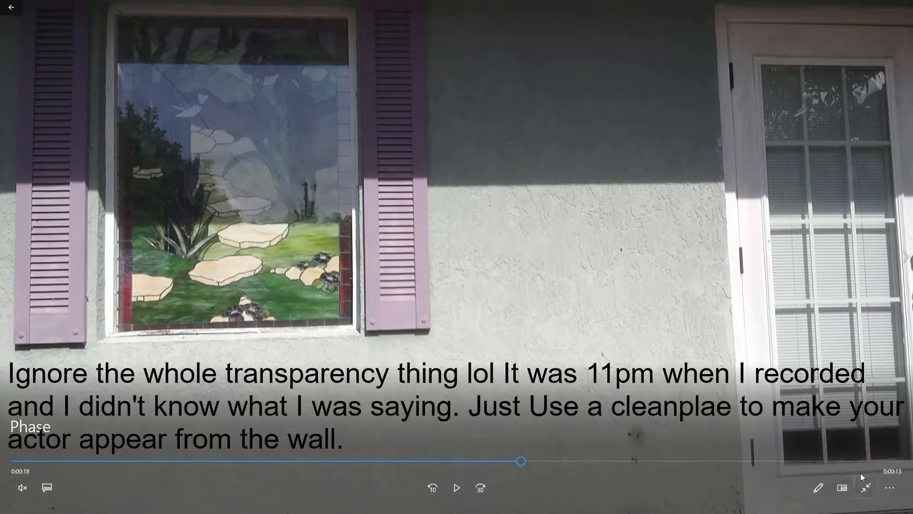
{"action": "left_click", "coordinate": [866, 487]}
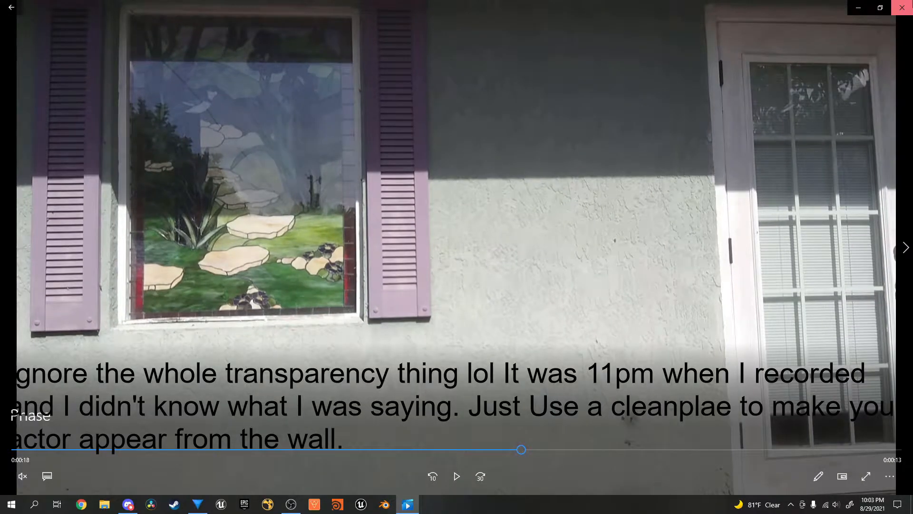
{"action": "left_click", "coordinate": [901, 7]}
{"action": "right_click", "coordinate": [115, 76]}
{"action": "left_click", "coordinate": [197, 96]}
{"action": "right_click", "coordinate": [139, 73]}
{"action": "left_click", "coordinate": [167, 100]}
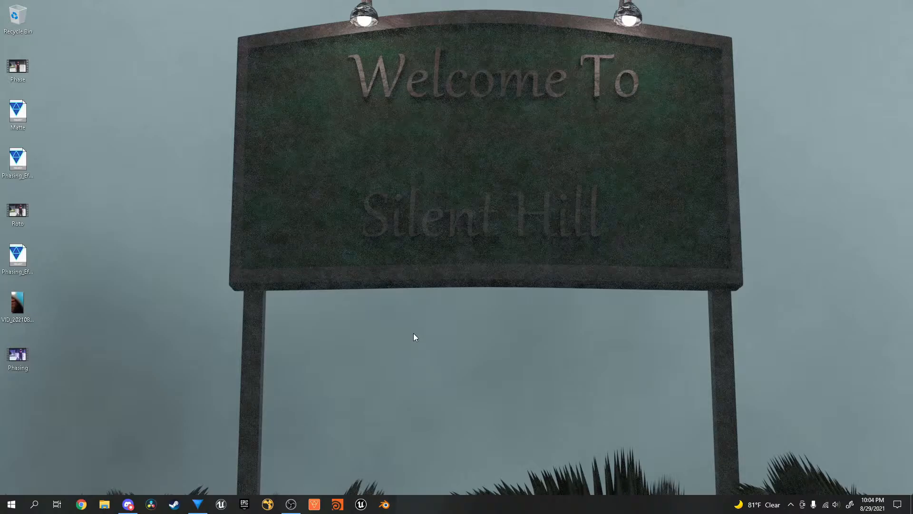
Step: Switch to HitFilm Pro, show the composite in the Viewer and open the Green Screen – Roto SD.mp4 clip in the Trimmer
{"action": "left_click", "coordinate": [197, 504]}
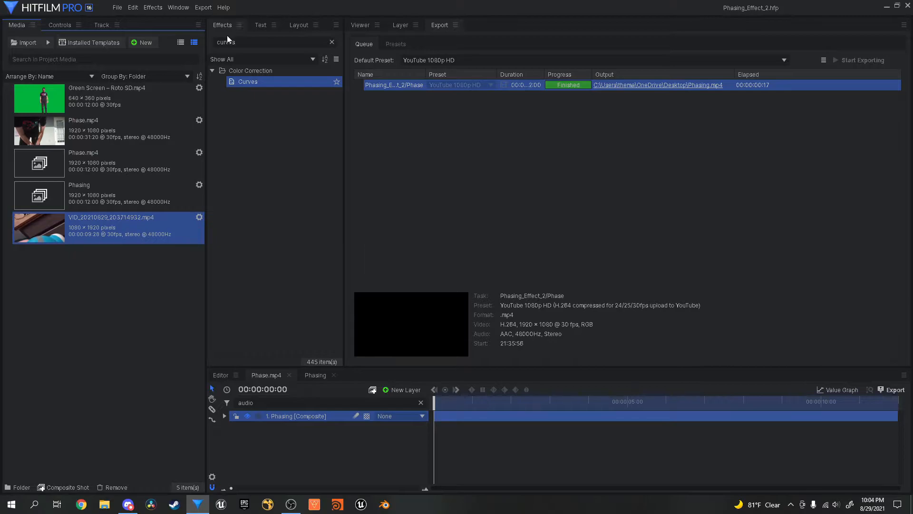
{"action": "left_click", "coordinate": [361, 26]}
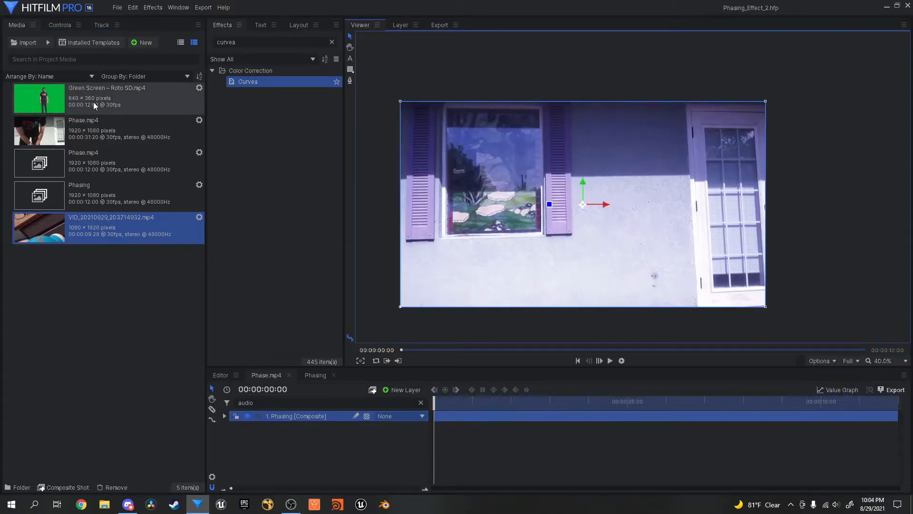
{"action": "left_click", "coordinate": [134, 98]}
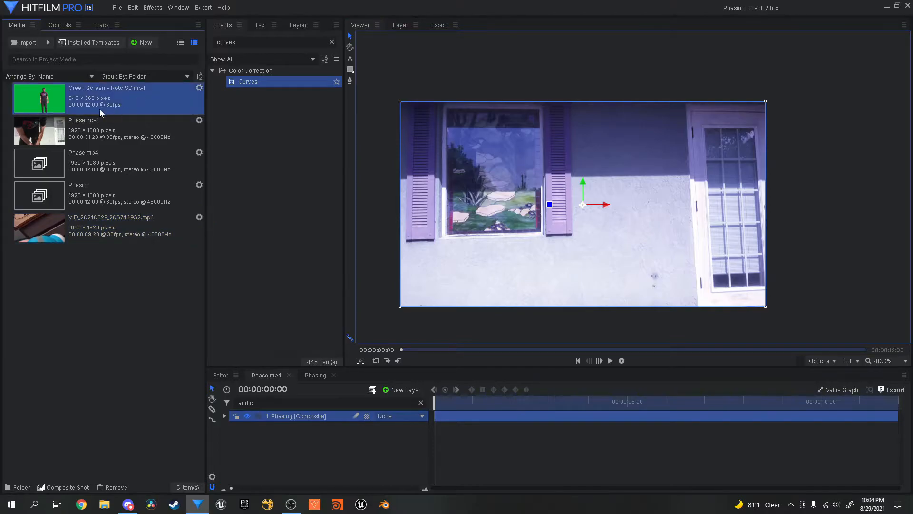
{"action": "double_click", "coordinate": [124, 96]}
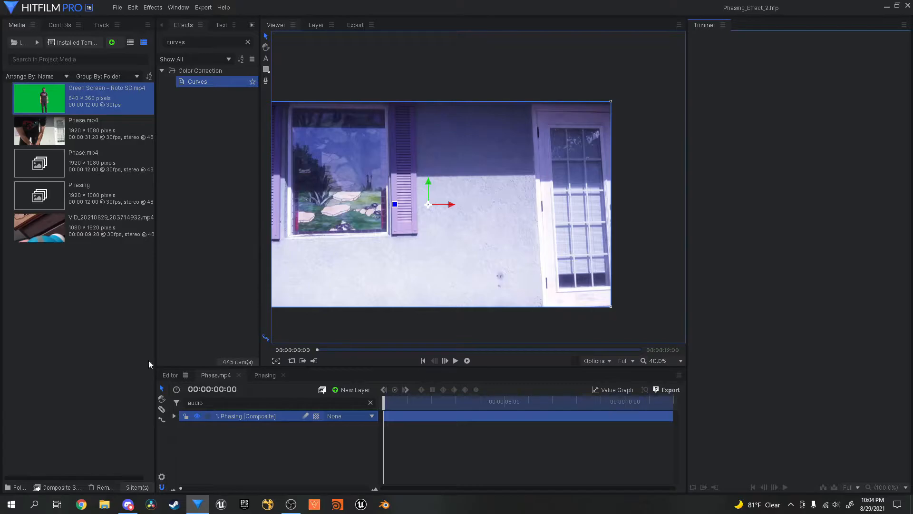
{"action": "right_click", "coordinate": [94, 98]}
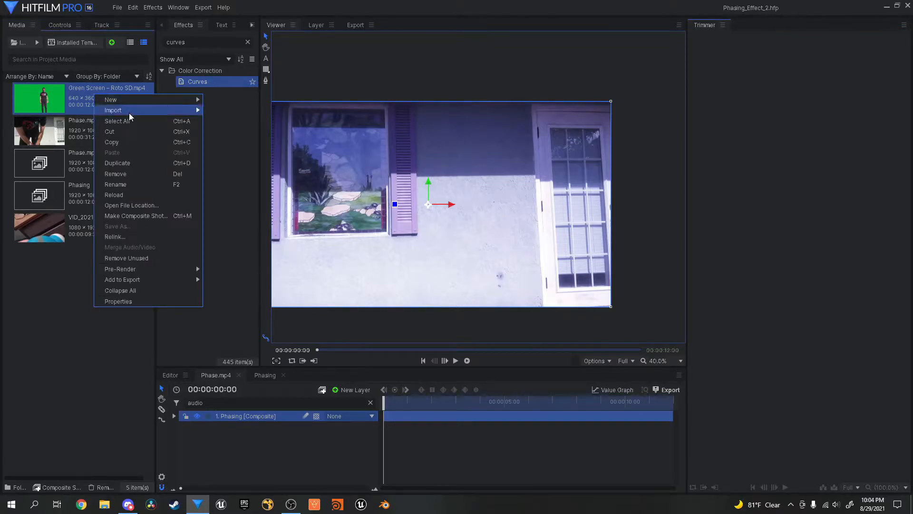
{"action": "left_click", "coordinate": [64, 321]}
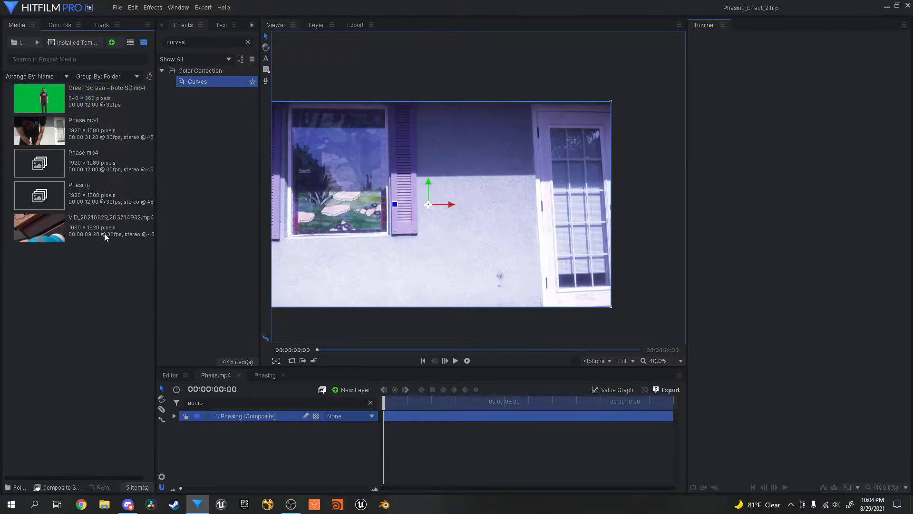
Step: Add the Green Screen – Roto SD.mp4 clip above the Phasing layer in the Phase.mp4 composite and fit it to the frame
{"action": "left_click_drag", "start_coordinate": [88, 89], "coordinate": [250, 413]}
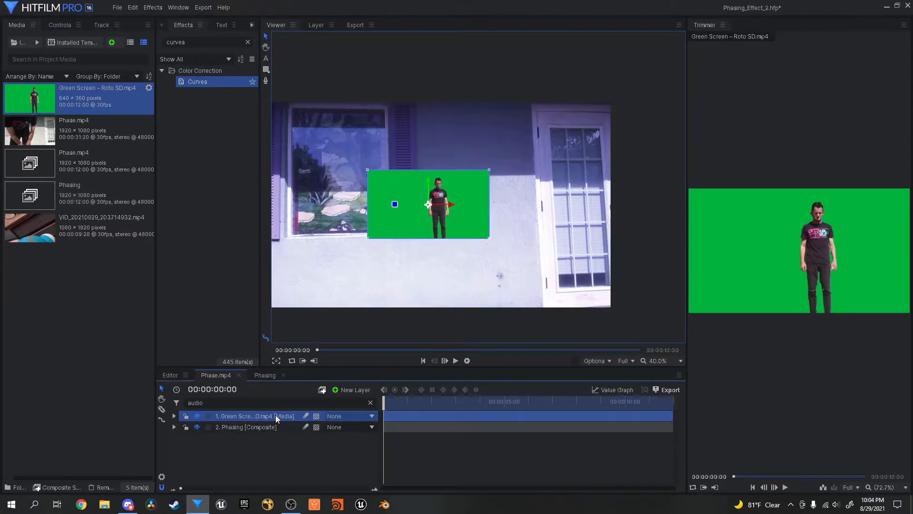
{"action": "right_click", "coordinate": [275, 414]}
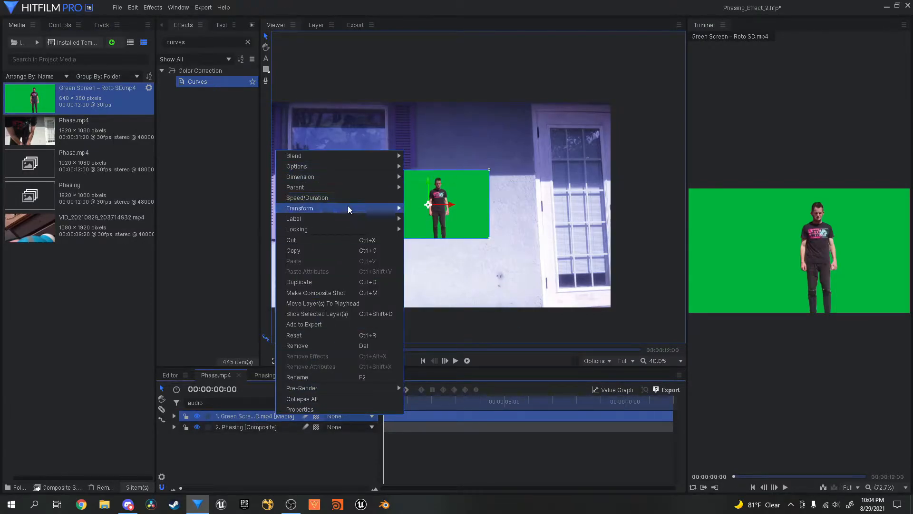
{"action": "mouse_move", "coordinate": [371, 212]}
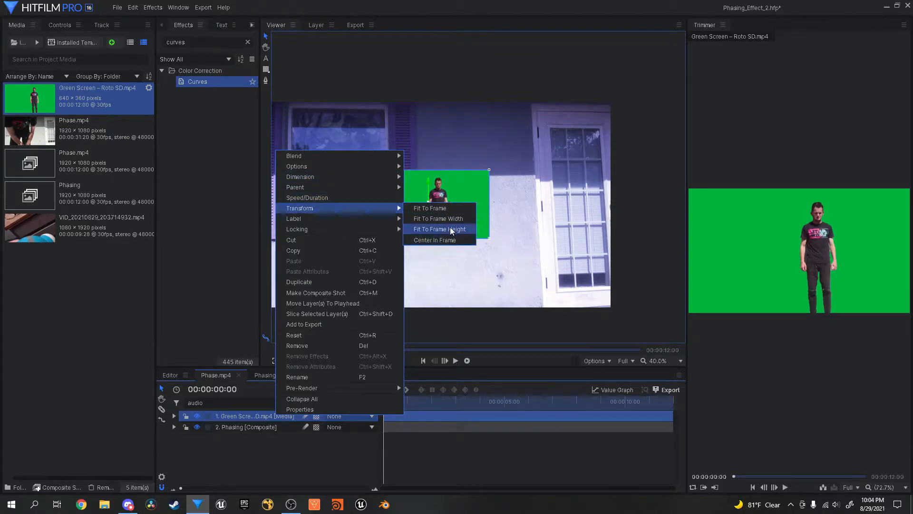
{"action": "left_click", "coordinate": [458, 207]}
{"action": "left_click_drag", "start_coordinate": [479, 244], "coordinate": [497, 249]}
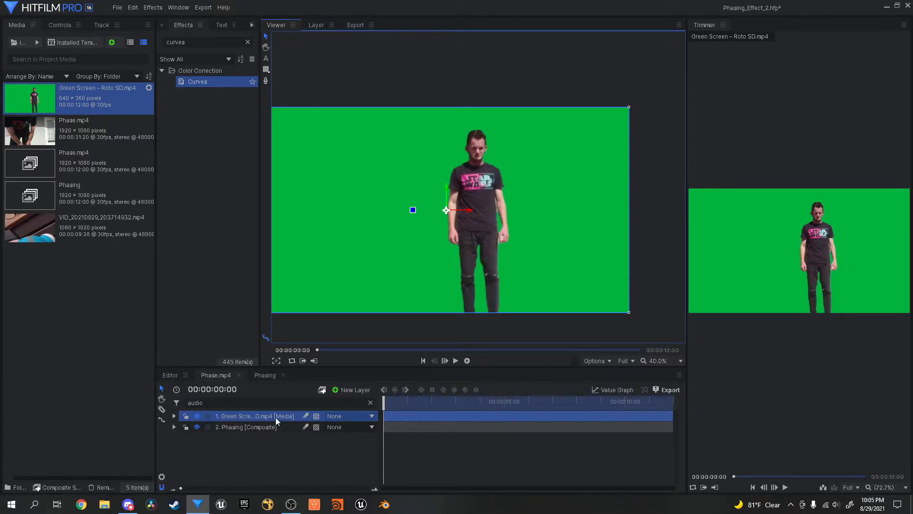
Step: Remove the green screen layer from the Phase.mp4 composite shot
{"action": "key", "text": "Delete"}
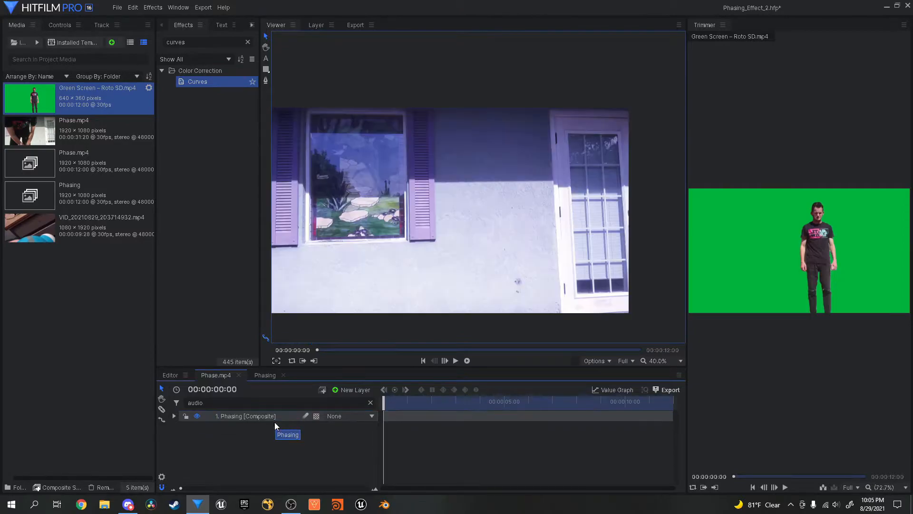
{"action": "left_click_drag", "start_coordinate": [387, 340], "coordinate": [408, 339]}
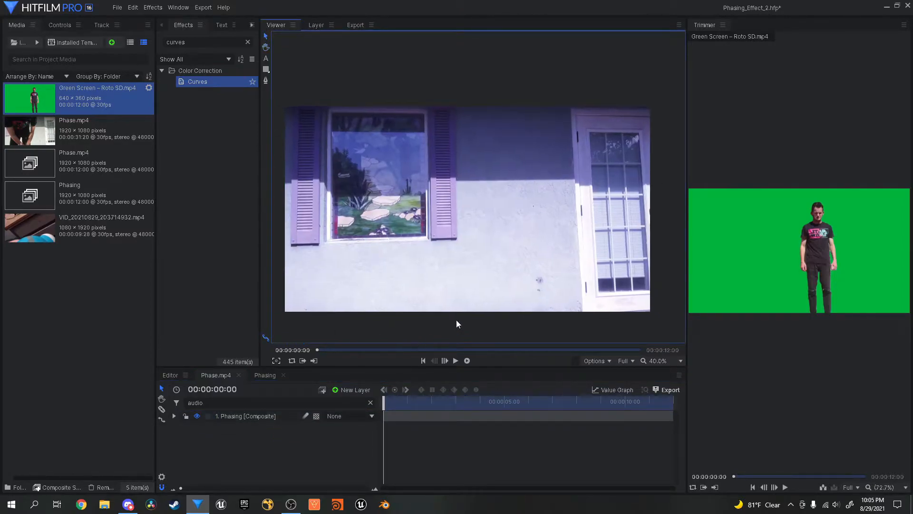
{"action": "scroll", "coordinate": [459, 320], "scroll_direction": "down", "scroll_amount": 1}
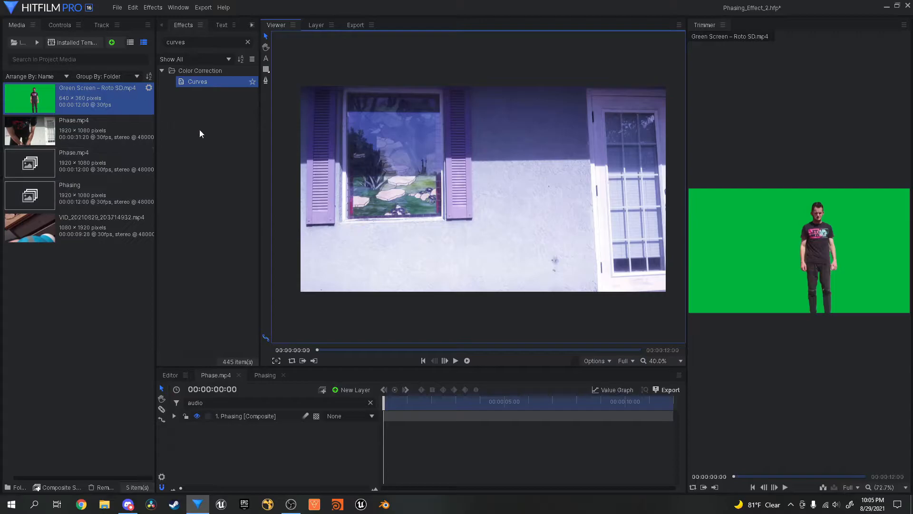
Step: Open the Phasing composite shot and try moving the VID_20210829_203714932.mp4 layer above all other layers
{"action": "left_click", "coordinate": [269, 377]}
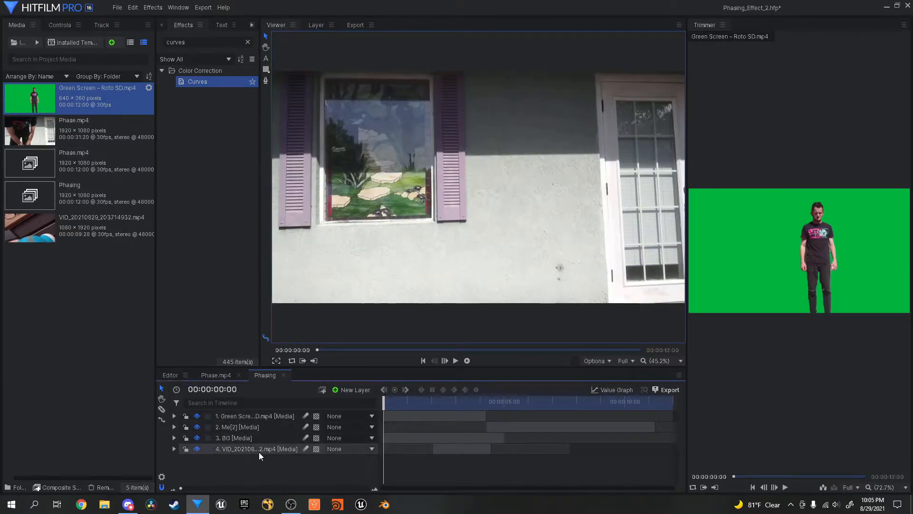
{"action": "left_click", "coordinate": [258, 451]}
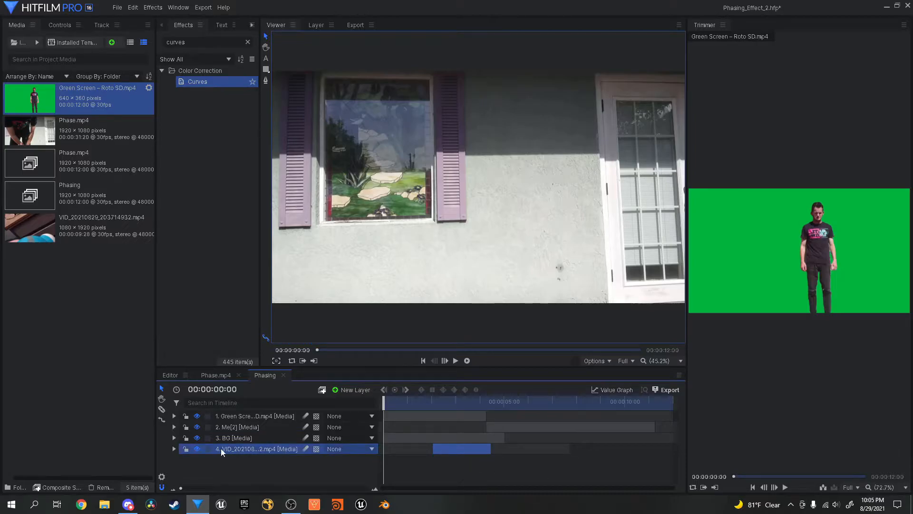
{"action": "left_click_drag", "start_coordinate": [232, 448], "coordinate": [238, 414]}
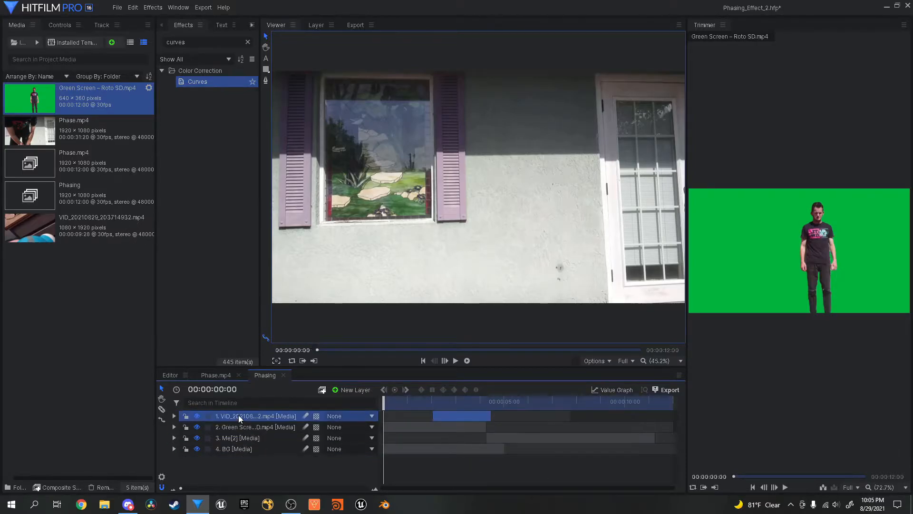
{"action": "left_click_drag", "start_coordinate": [383, 406], "coordinate": [259, 470]}
Step: Examine the BG and Me[2] layers in the Phasing composite shot
{"action": "left_click", "coordinate": [236, 437]}
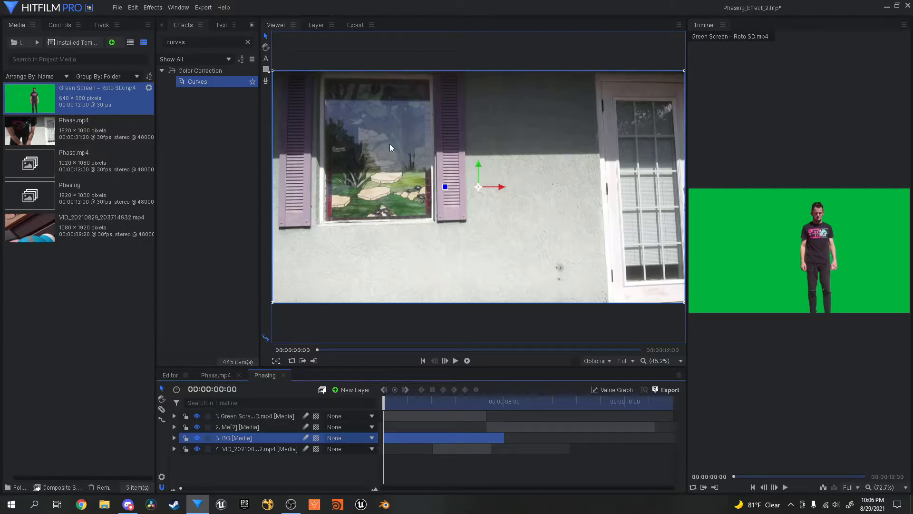
{"action": "left_click", "coordinate": [261, 428]}
{"action": "left_click_drag", "start_coordinate": [387, 408], "coordinate": [316, 481]}
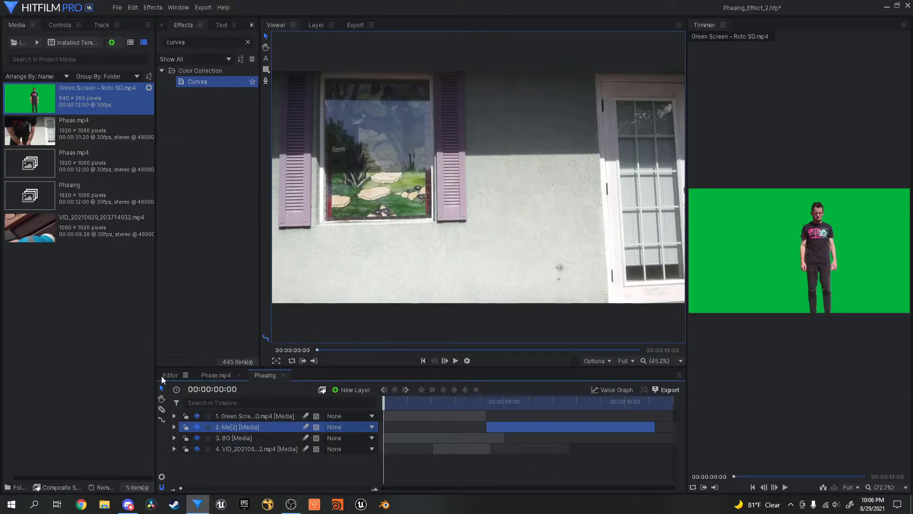
Step: Preview the Editor timeline's footage at 00:00:04:16 and check the Phase.mp4 composite shot
{"action": "left_click", "coordinate": [170, 375]}
{"action": "left_click_drag", "start_coordinate": [362, 402], "coordinate": [347, 426]}
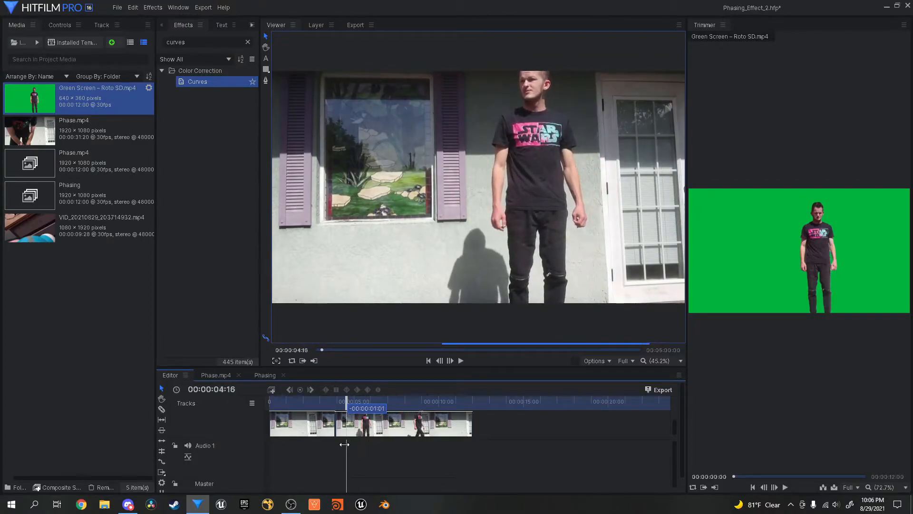
{"action": "left_click", "coordinate": [209, 378]}
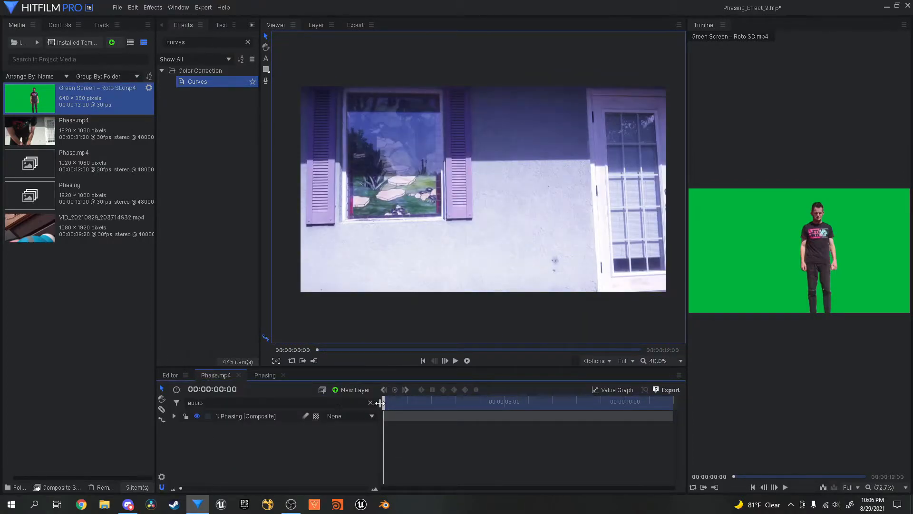
Step: Preview the ghosted actor at 00:00:02:20 in the Phasing composite shot and return the playhead to the start
{"action": "left_click", "coordinate": [265, 375]}
{"action": "left_click_drag", "start_coordinate": [384, 404], "coordinate": [448, 409]}
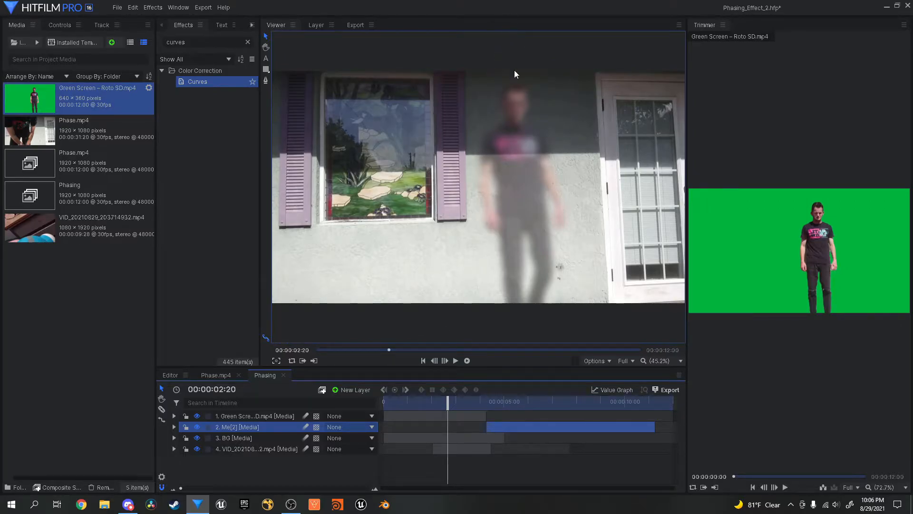
{"action": "left_click_drag", "start_coordinate": [452, 407], "coordinate": [276, 372]}
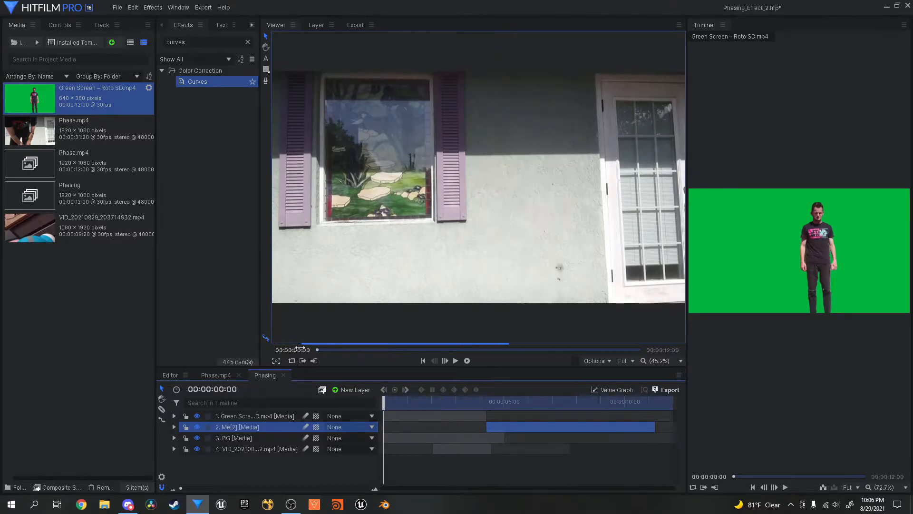
Step: Play the raw Phase video from the desktop, skip ahead to the actor standing against the wall and pause it
{"action": "left_click", "coordinate": [886, 8]}
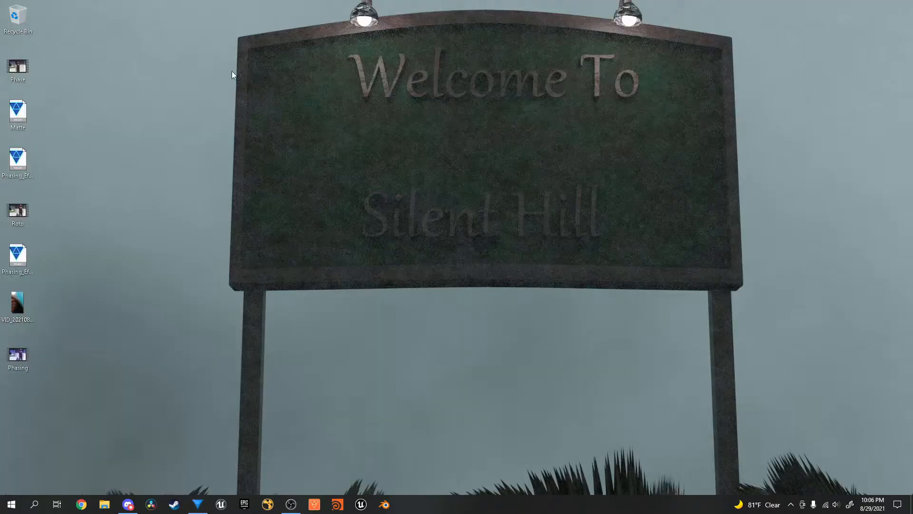
{"action": "double_click", "coordinate": [20, 71]}
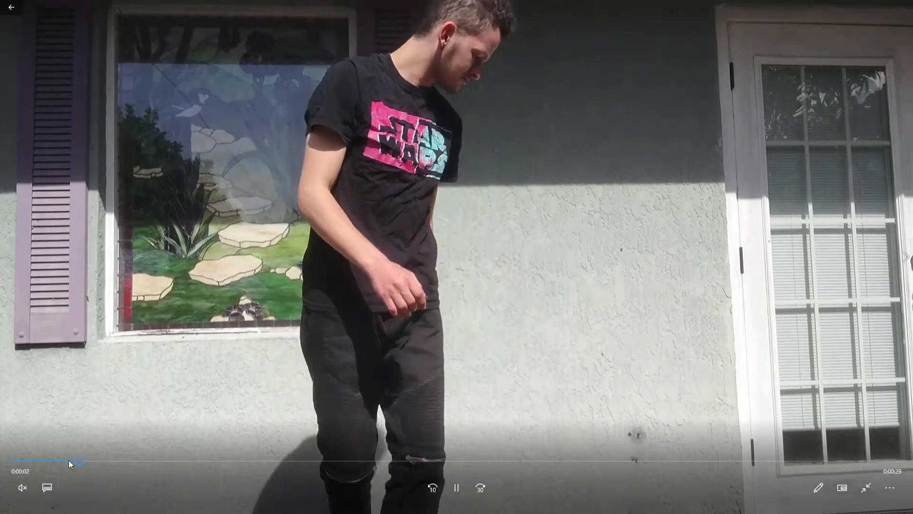
{"action": "left_click", "coordinate": [226, 460]}
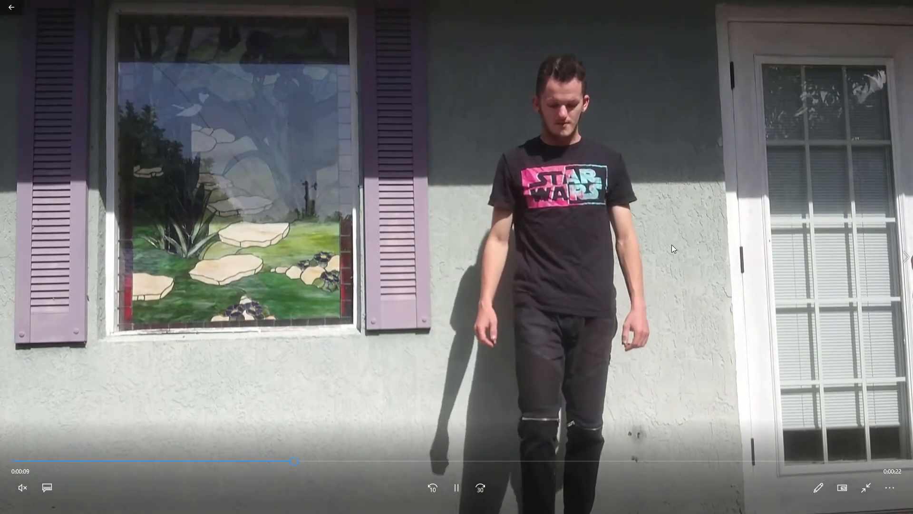
{"action": "left_click", "coordinate": [455, 495]}
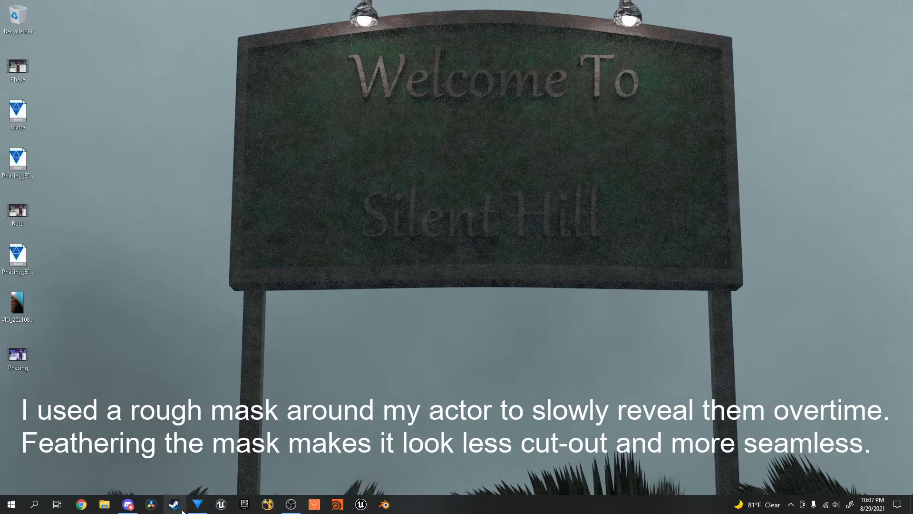
Step: Back in HitFilm Pro, go to 00:00:02:25 in the Phasing shot and examine the green screen layer's effects and transform settings
{"action": "left_click", "coordinate": [197, 505]}
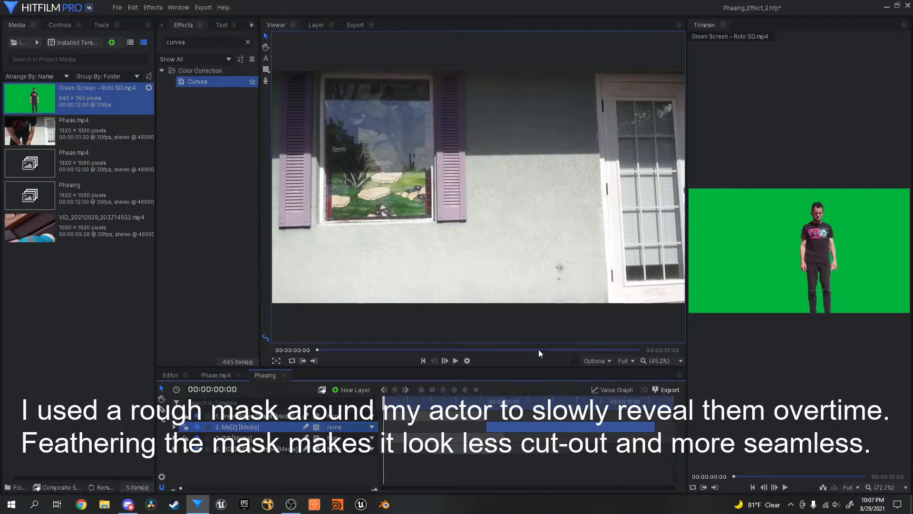
{"action": "left_click_drag", "start_coordinate": [384, 400], "coordinate": [466, 402]}
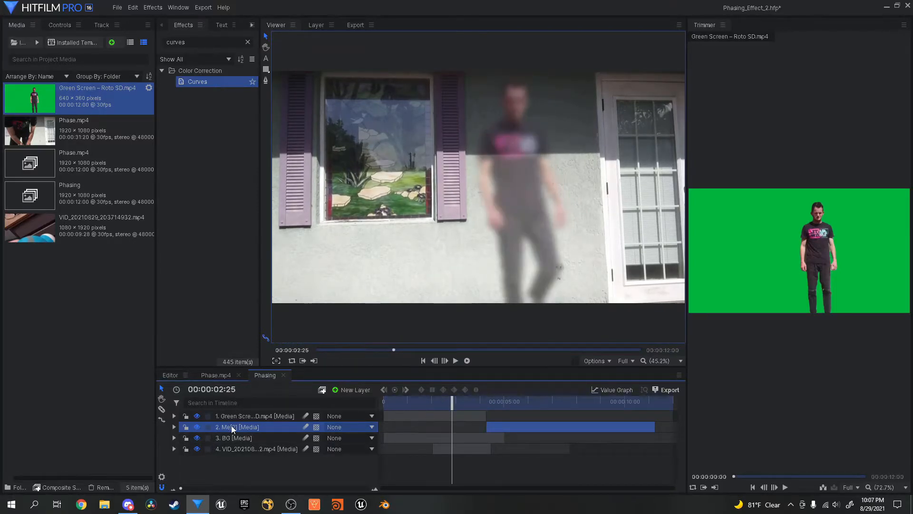
{"action": "left_click", "coordinate": [264, 416]}
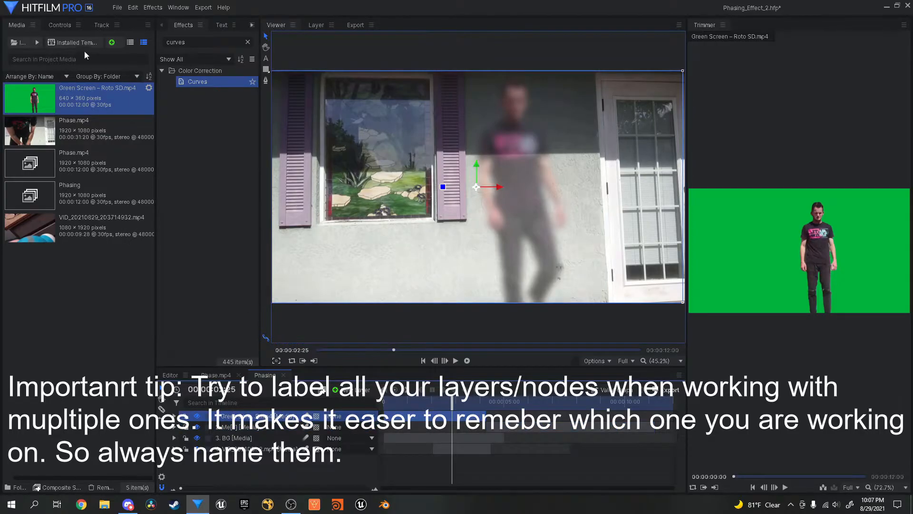
{"action": "left_click", "coordinate": [61, 26]}
{"action": "left_click", "coordinate": [8, 172]}
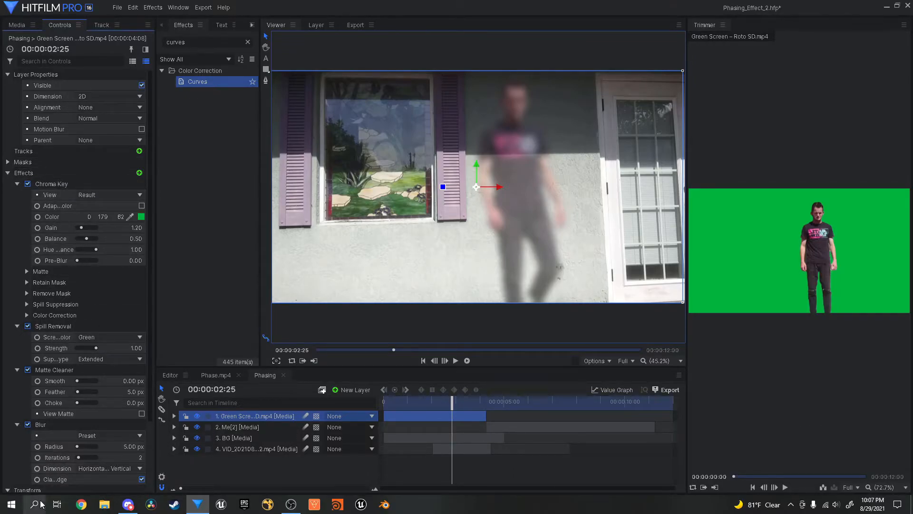
{"action": "scroll", "coordinate": [81, 368], "scroll_direction": "down", "scroll_amount": 3}
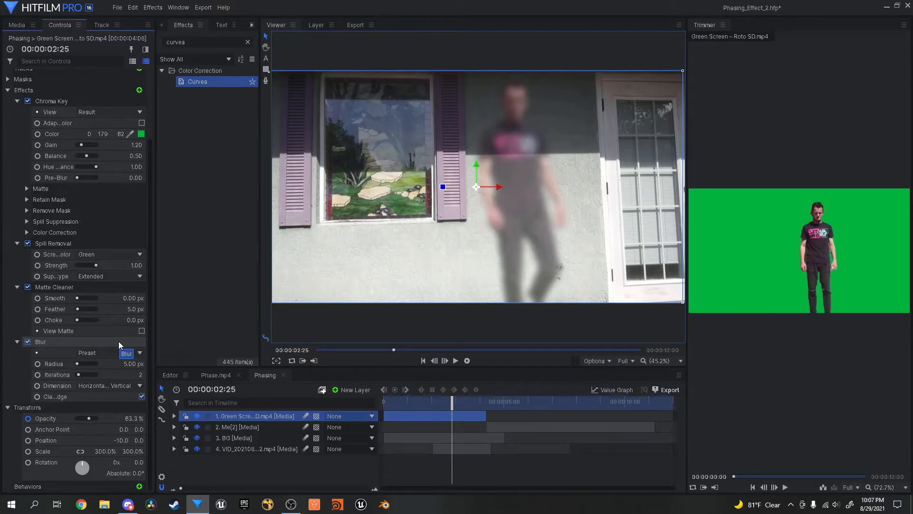
Step: Try a Blur radius of 2 px on the green screen layer and settle on 4 px
{"action": "left_click", "coordinate": [135, 364]}
{"action": "type", "text": "2"}
{"action": "key", "text": "Return"}
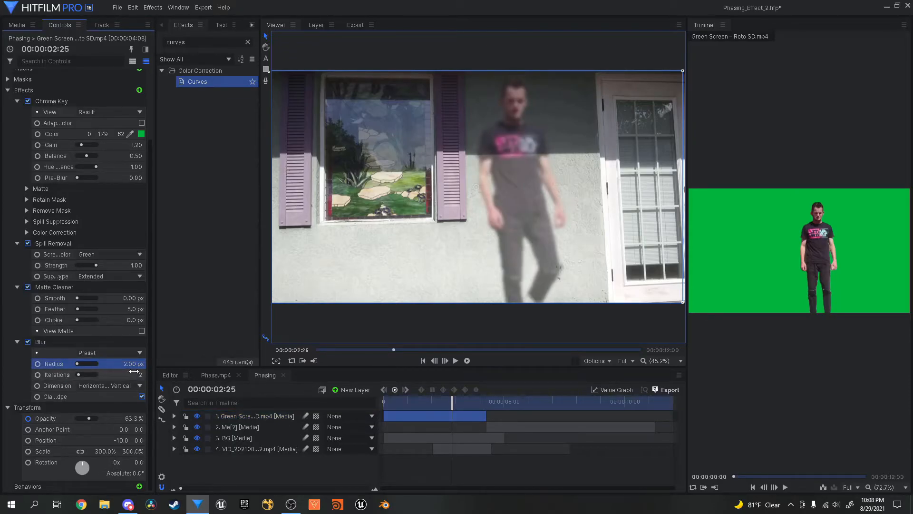
{"action": "left_click", "coordinate": [135, 363]}
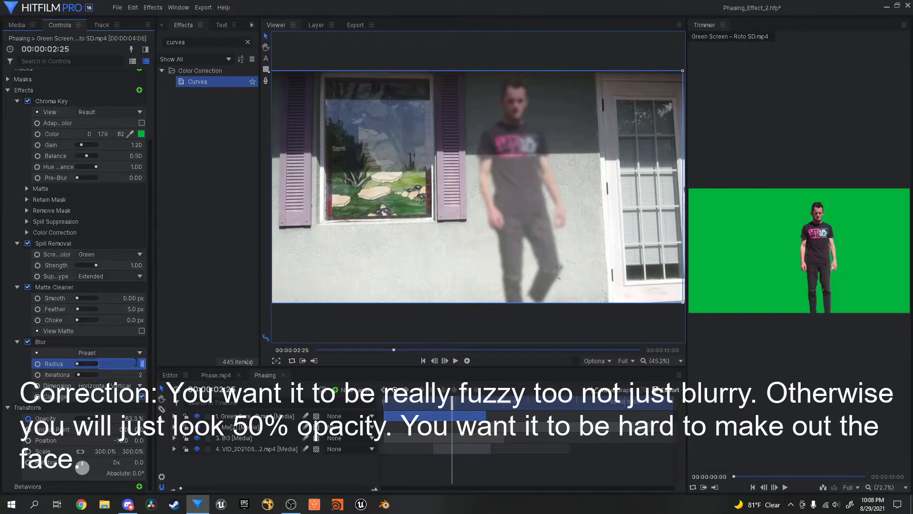
{"action": "type", "text": "4"}
{"action": "key", "text": "Return"}
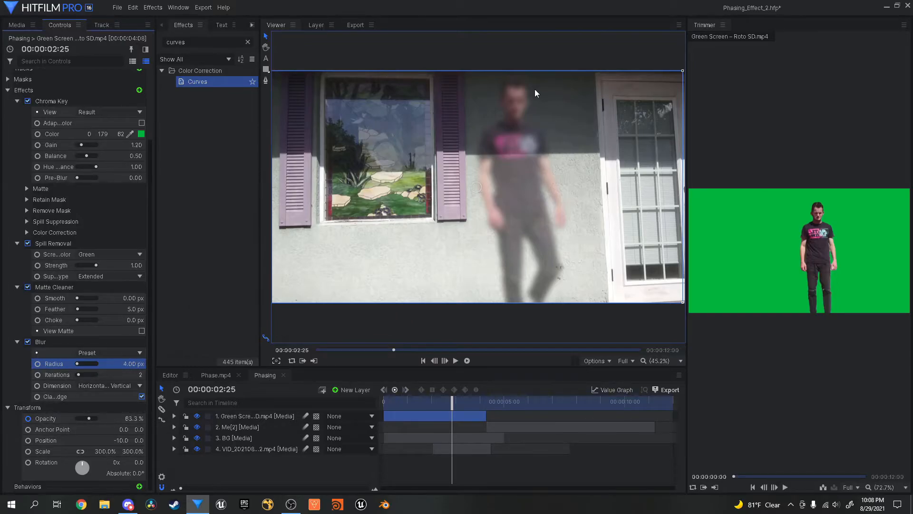
{"action": "left_click", "coordinate": [129, 378]}
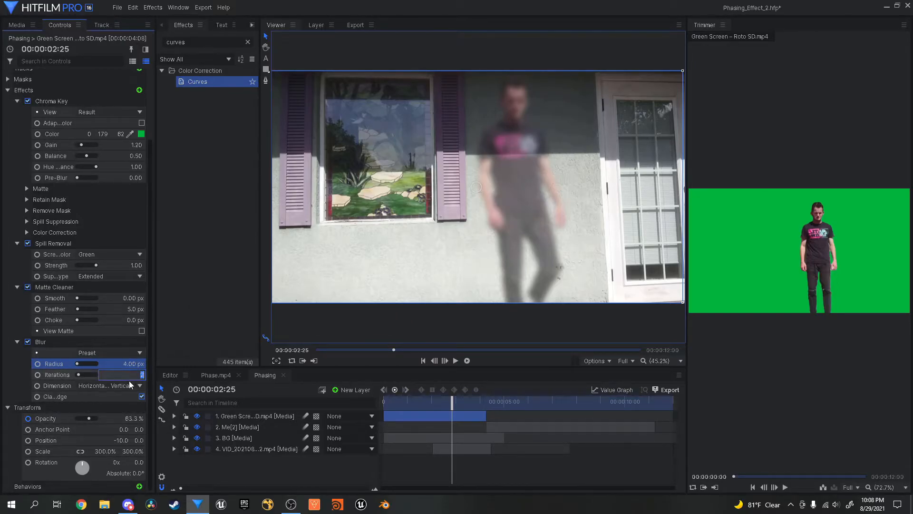
{"action": "left_click", "coordinate": [14, 381]}
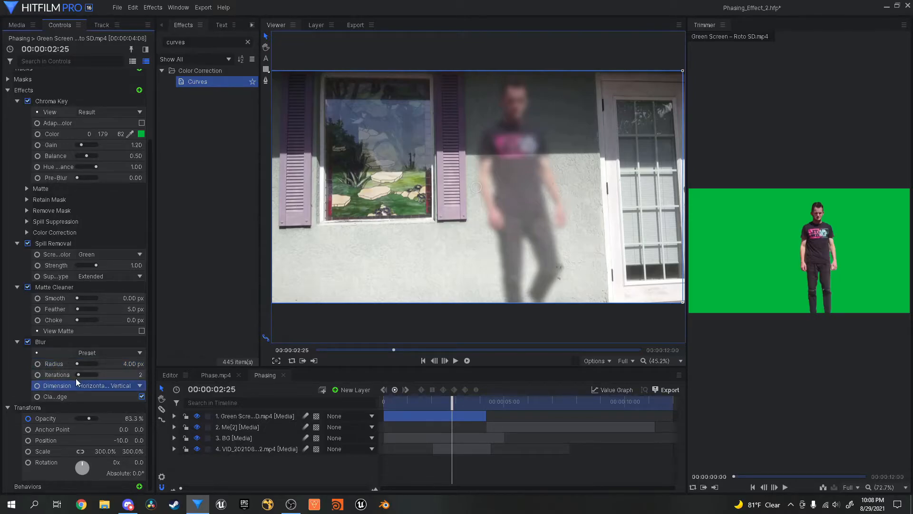
Step: Try the Blur's Horizontal and Vertical dimension modes, go back to Horizontal & Vertical, and check the edge clamping option
{"action": "left_click", "coordinate": [99, 386]}
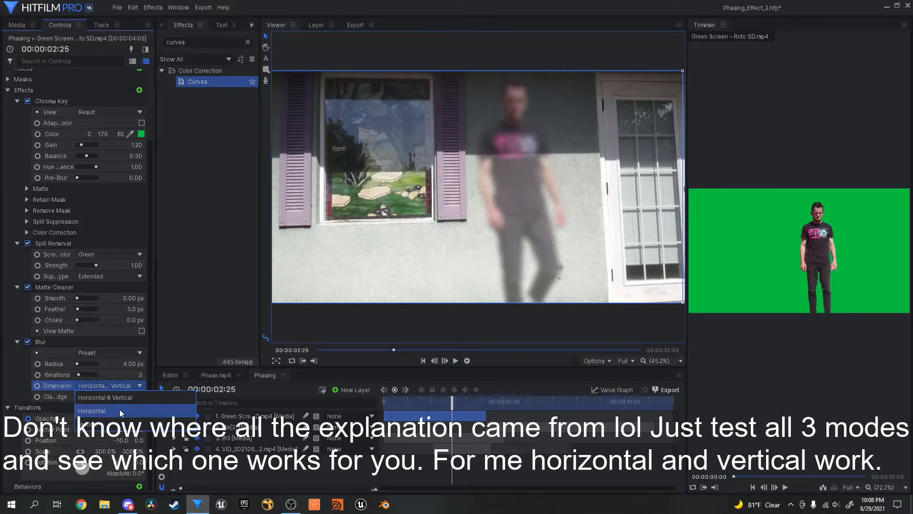
{"action": "left_click", "coordinate": [119, 410]}
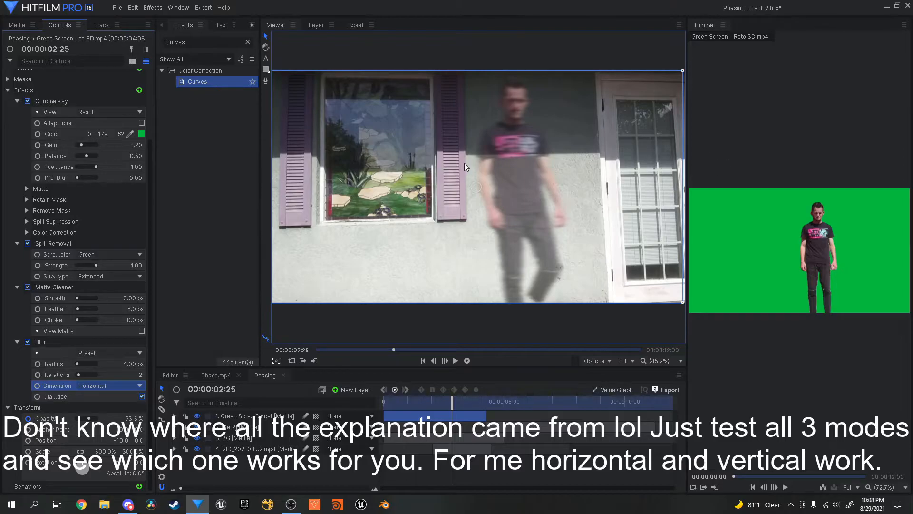
{"action": "left_click", "coordinate": [116, 385]}
{"action": "left_click", "coordinate": [90, 424]}
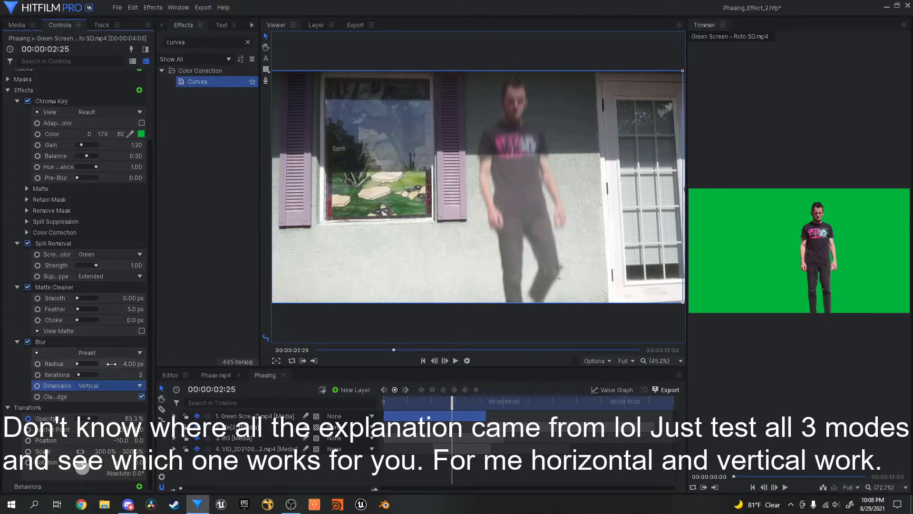
{"action": "left_click", "coordinate": [124, 386]}
{"action": "left_click", "coordinate": [124, 399]}
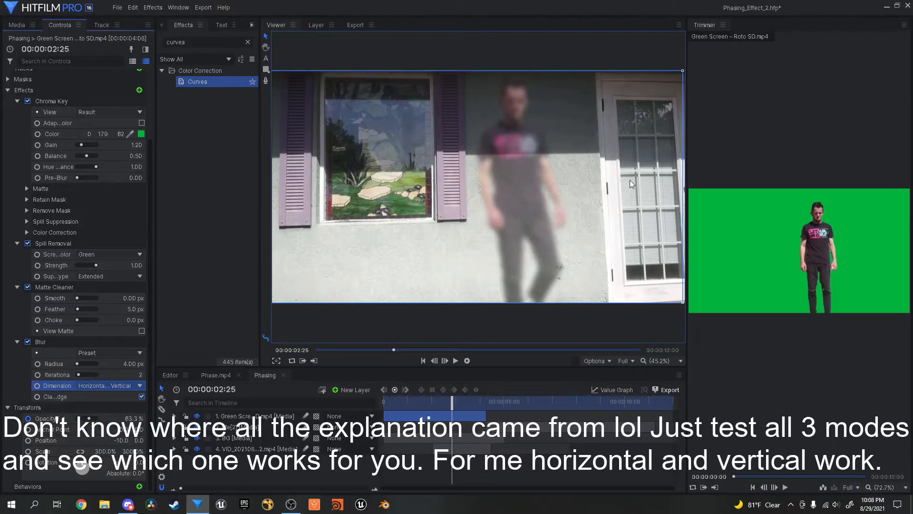
{"action": "left_click", "coordinate": [141, 397]}
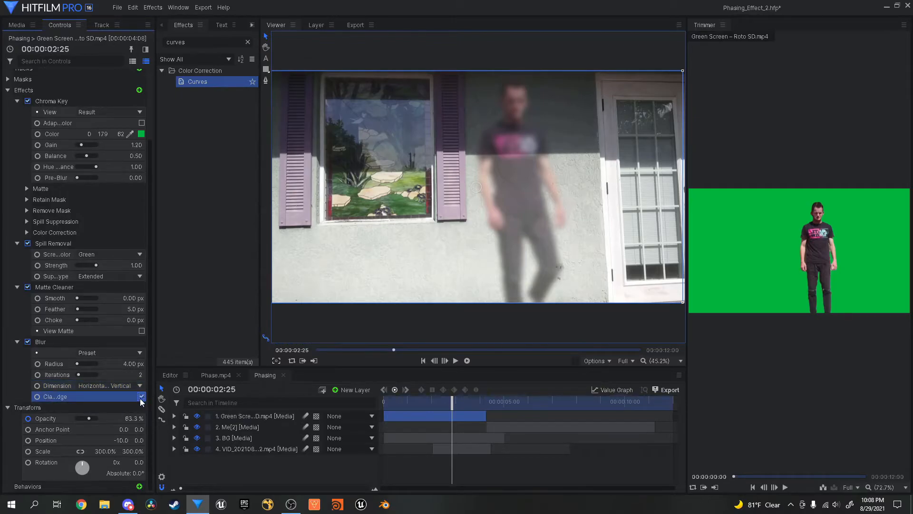
{"action": "left_click", "coordinate": [142, 396]}
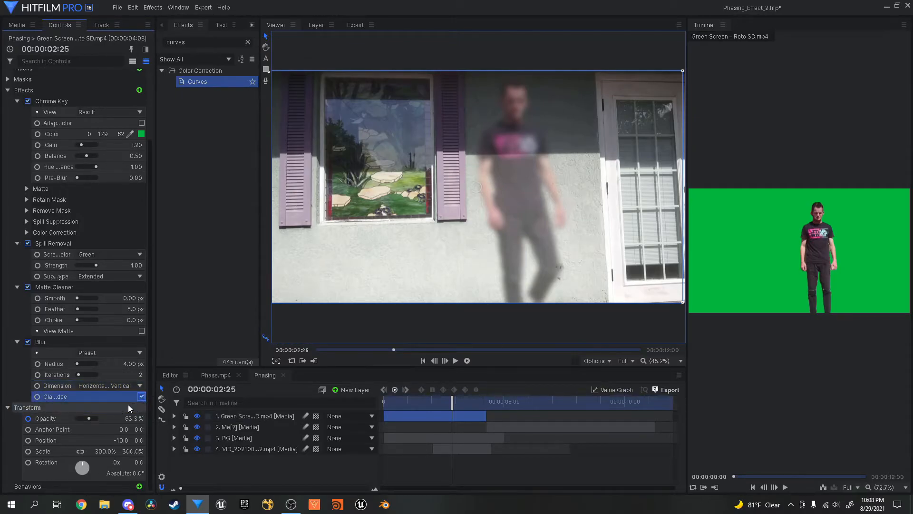
Step: Examine the green screen layer's opacity keyframes at 00:00:03:22 and 00:00:01:09 in the timeline and collapse the layer
{"action": "left_click", "coordinate": [73, 407]}
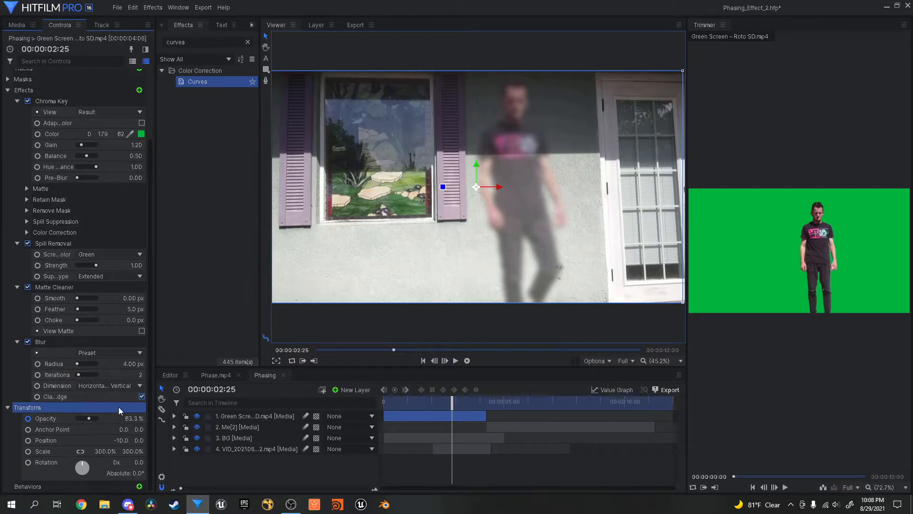
{"action": "left_click", "coordinate": [174, 416]}
{"action": "left_click", "coordinate": [185, 458]}
{"action": "scroll", "coordinate": [359, 455], "scroll_direction": "down", "scroll_amount": 3}
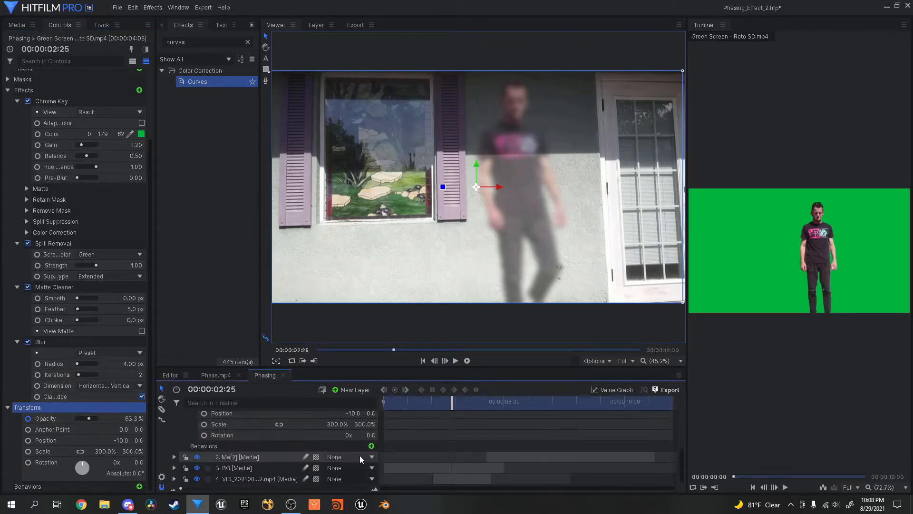
{"action": "scroll", "coordinate": [455, 428], "scroll_direction": "up", "scroll_amount": 3}
{"action": "left_click_drag", "start_coordinate": [453, 422], "coordinate": [472, 444]}
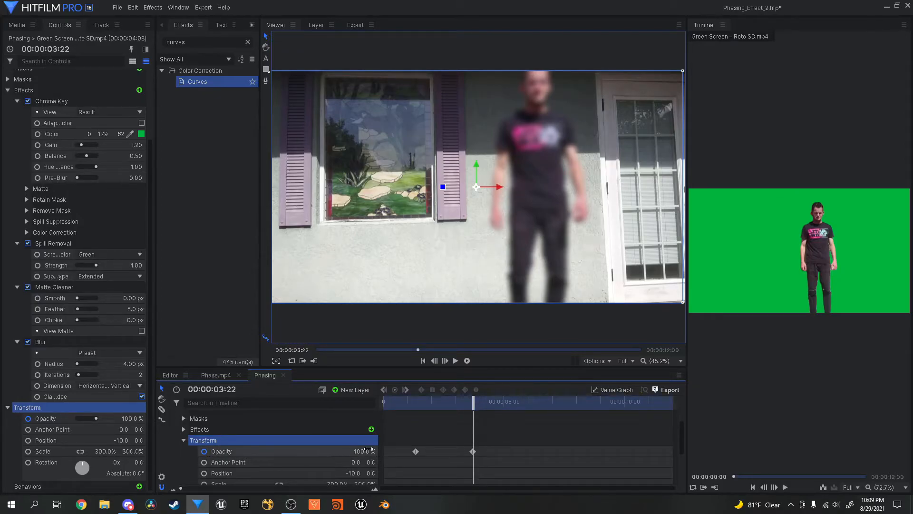
{"action": "left_click_drag", "start_coordinate": [473, 451], "coordinate": [420, 451]}
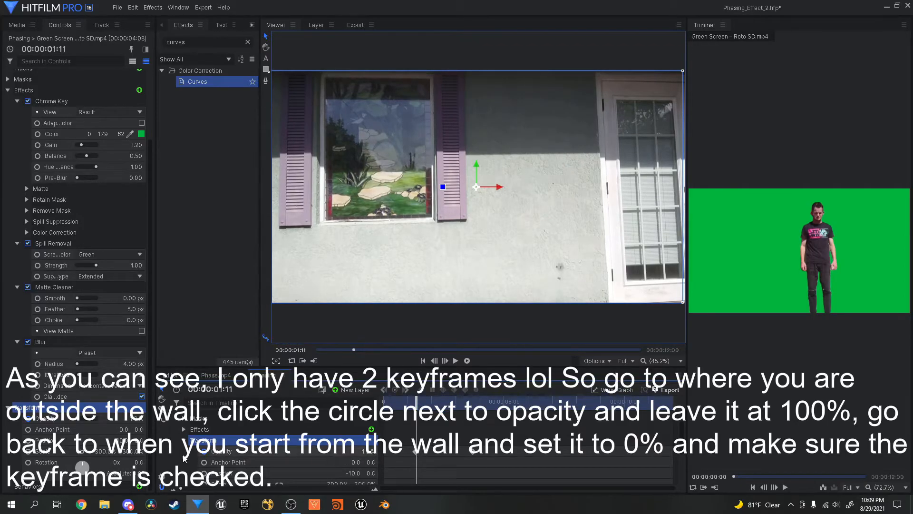
{"action": "key", "text": "Left"}
{"action": "key", "text": "Left"}
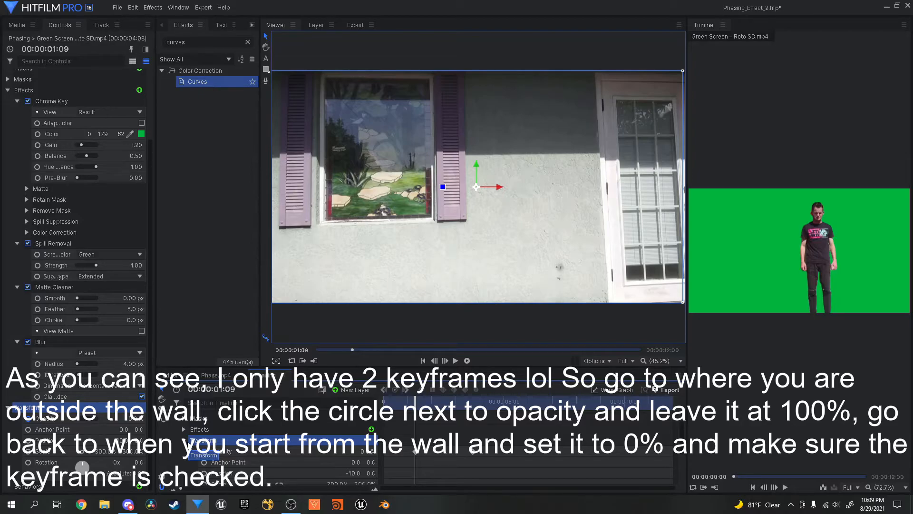
{"action": "left_click", "coordinate": [185, 440]}
{"action": "scroll", "coordinate": [301, 445], "scroll_direction": "up", "scroll_amount": 1}
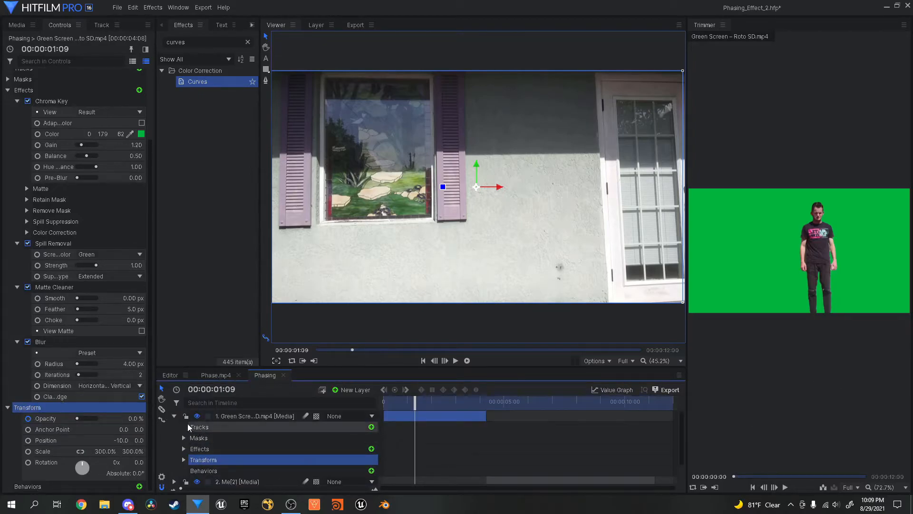
{"action": "left_click", "coordinate": [174, 416]}
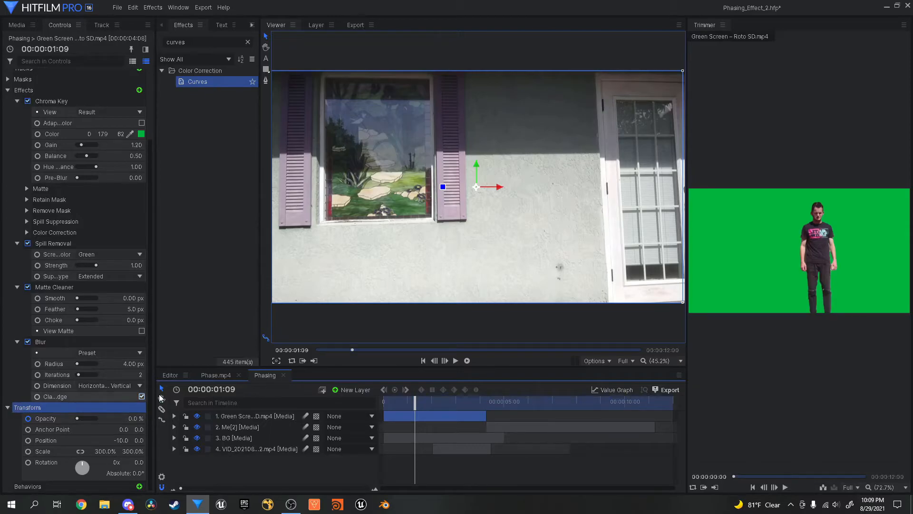
Step: Collapse the green screen layer's Transform and Effects settings, select its mask, and inspect the outline around the actor at 00:00:02:26
{"action": "left_click", "coordinate": [7, 407]}
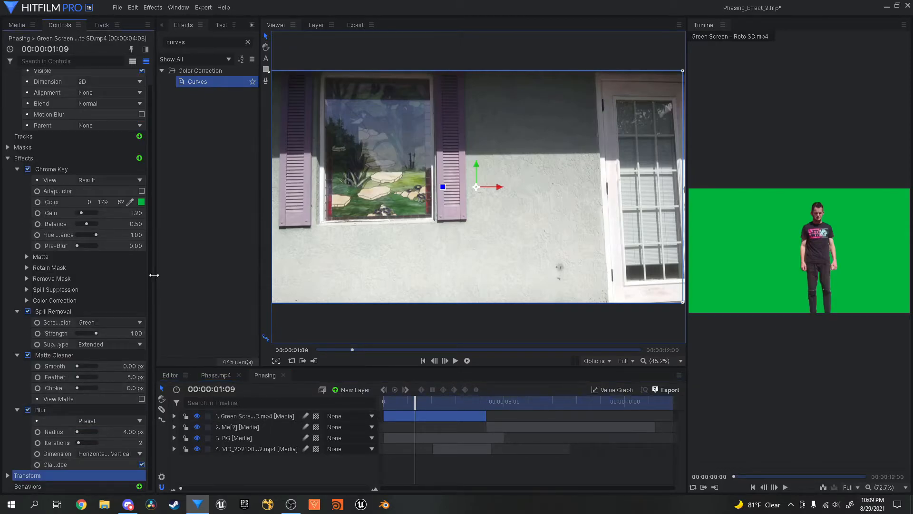
{"action": "left_click", "coordinate": [8, 158]}
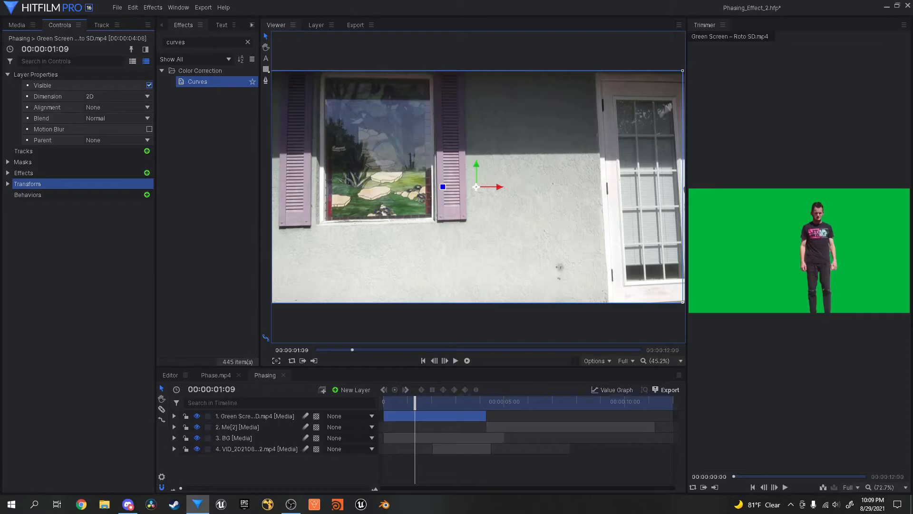
{"action": "left_click", "coordinate": [7, 161]}
{"action": "left_click", "coordinate": [58, 173]}
{"action": "left_click", "coordinate": [17, 173]}
{"action": "left_click", "coordinate": [506, 104]}
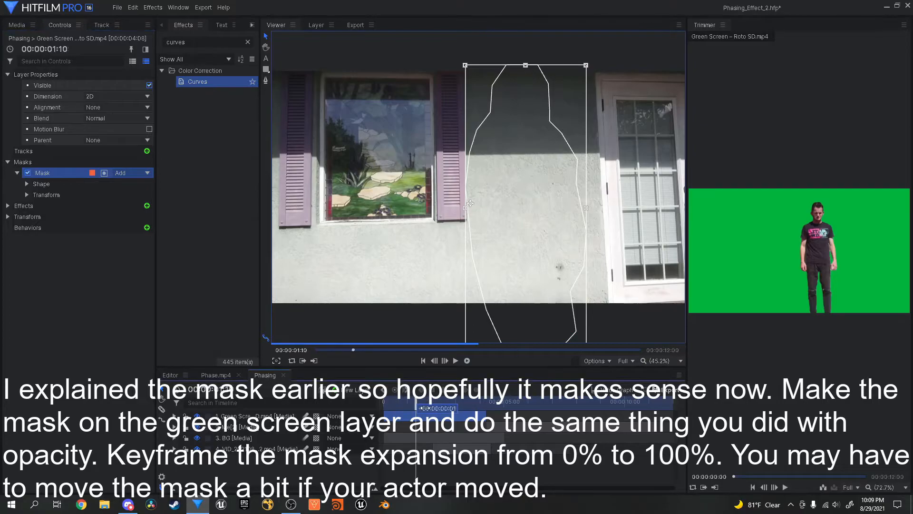
{"action": "left_click_drag", "start_coordinate": [422, 407], "coordinate": [452, 407]}
{"action": "left_click", "coordinate": [400, 320]}
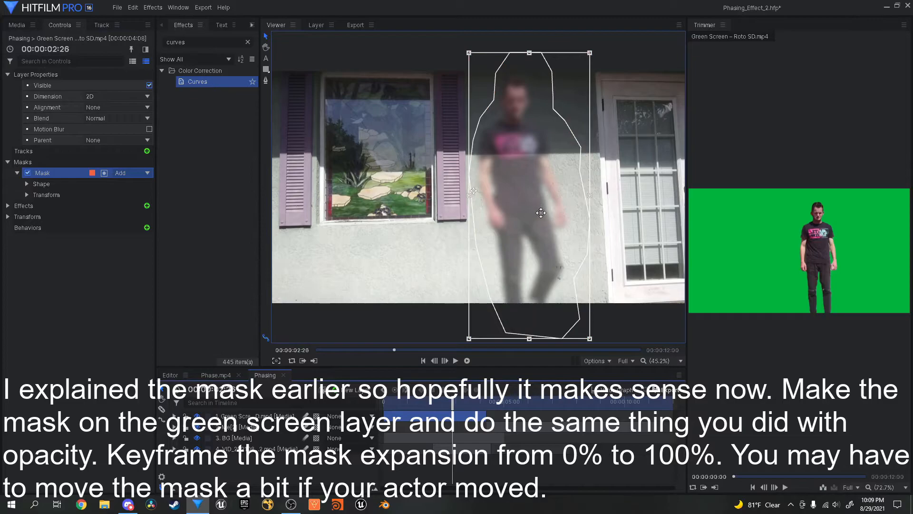
Step: Try changing the Expansion in the mask's Shape settings and undo the change
{"action": "left_click", "coordinate": [27, 185]}
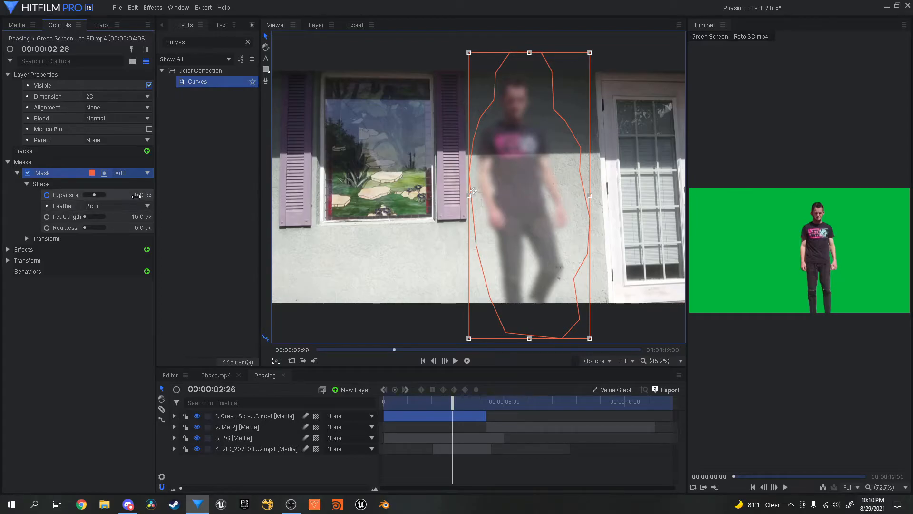
{"action": "mouse_move", "coordinate": [139, 195]}
{"action": "left_mouse_down"}
{"action": "mouse_move", "coordinate": [88, 195]}
{"action": "mouse_move", "coordinate": [125, 215]}
{"action": "mouse_move", "coordinate": [161, 193]}
{"action": "mouse_move", "coordinate": [483, 108]}
{"action": "left_mouse_up"}
{"action": "key", "text": "ctrl+z"}
{"action": "key", "text": "ctrl+z"}
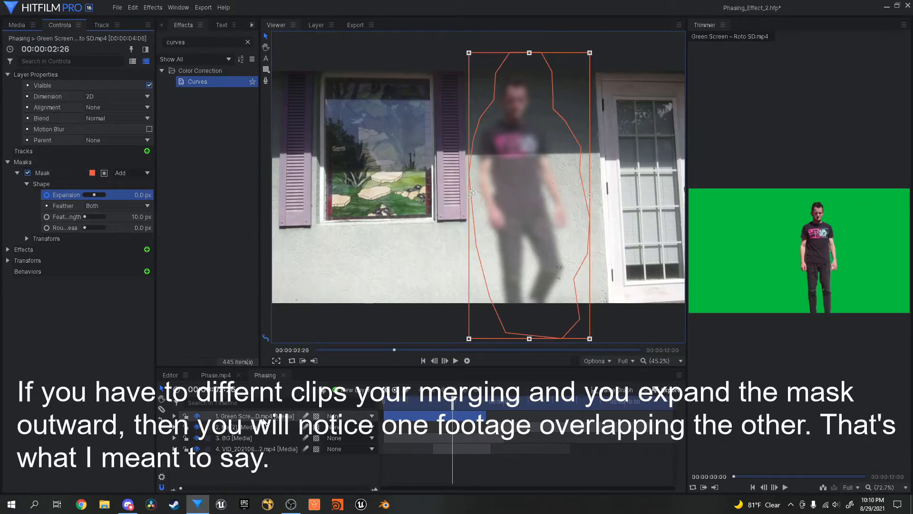
Step: Reselect the mask, try contracting its Expansion to about -93 px, restore it to 0 px, and collapse the mask settings
{"action": "left_click", "coordinate": [252, 416]}
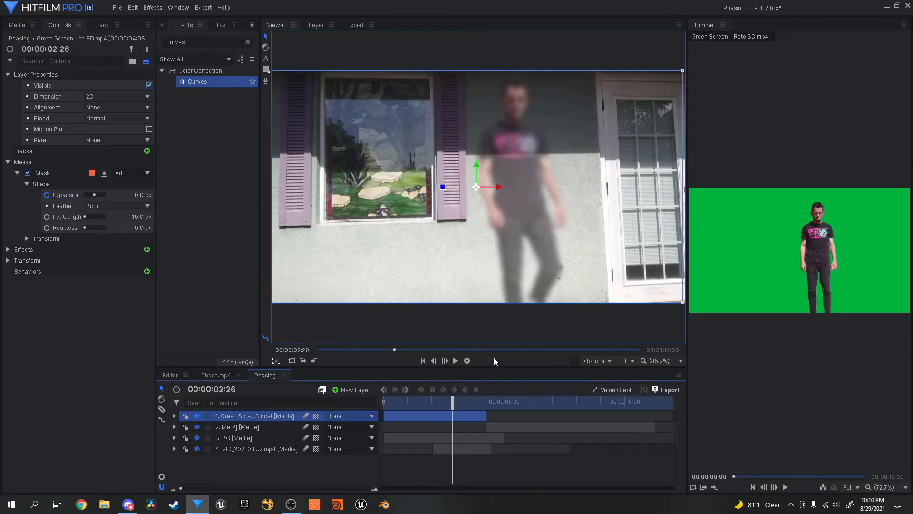
{"action": "left_click", "coordinate": [50, 172]}
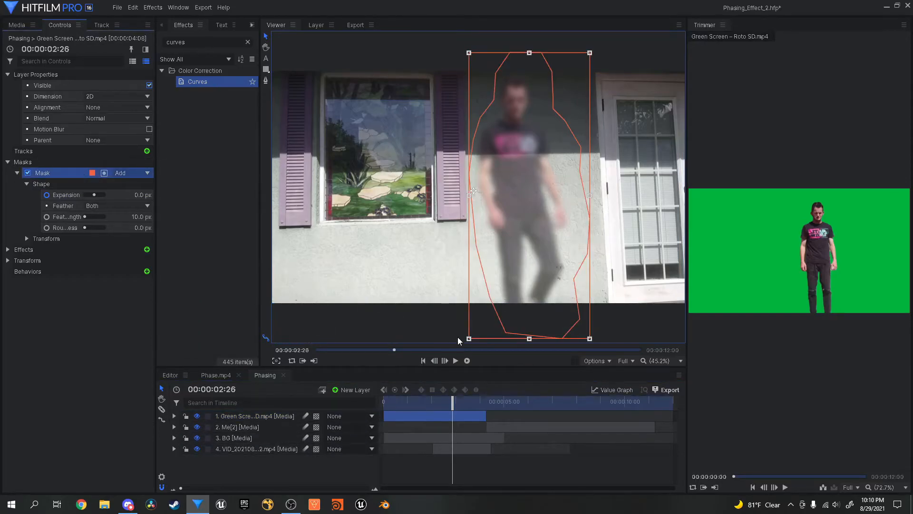
{"action": "left_click_drag", "start_coordinate": [139, 194], "coordinate": [90, 195]}
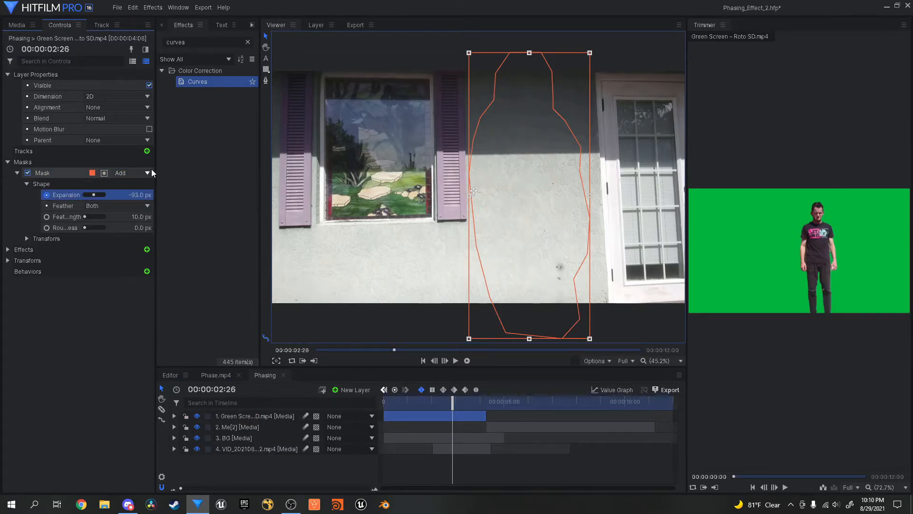
{"action": "mouse_move", "coordinate": [139, 195]}
{"action": "left_mouse_down"}
{"action": "mouse_move", "coordinate": [176, 195]}
{"action": "mouse_move", "coordinate": [128, 195]}
{"action": "left_mouse_up"}
{"action": "left_click", "coordinate": [47, 195]}
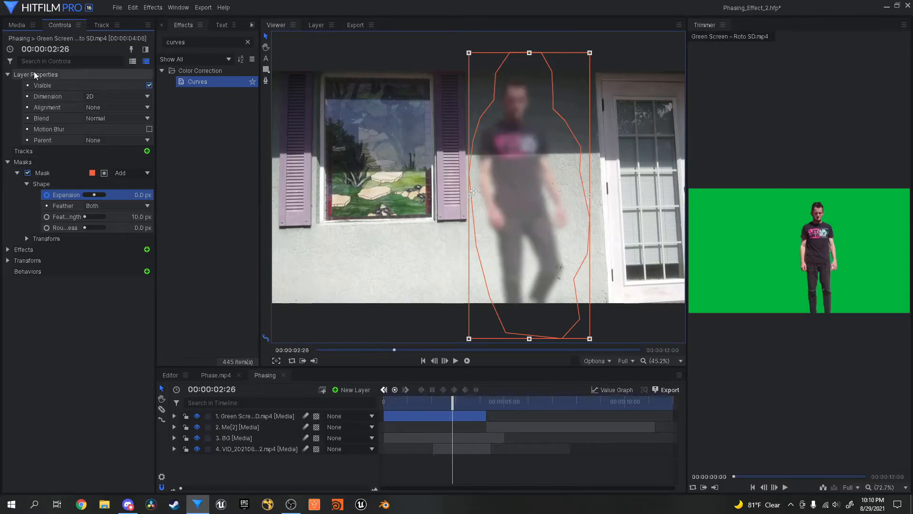
{"action": "left_click", "coordinate": [26, 185]}
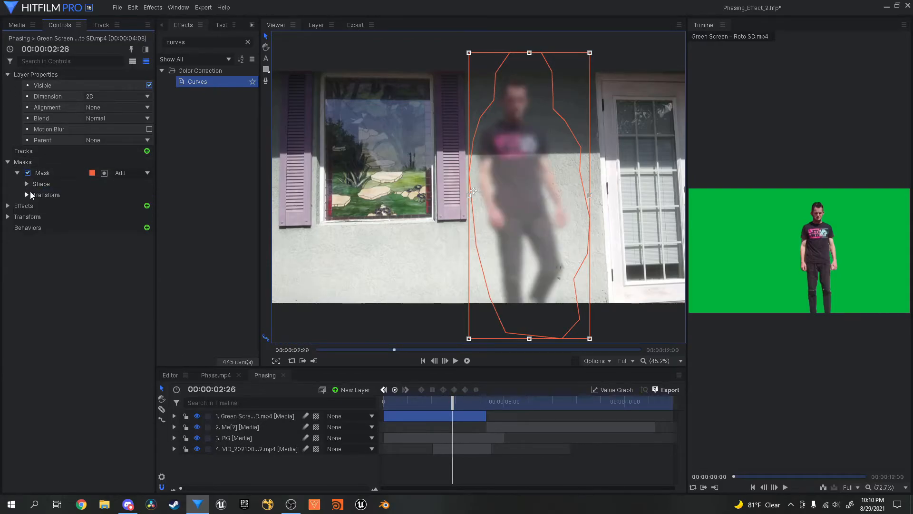
{"action": "left_click", "coordinate": [17, 172]}
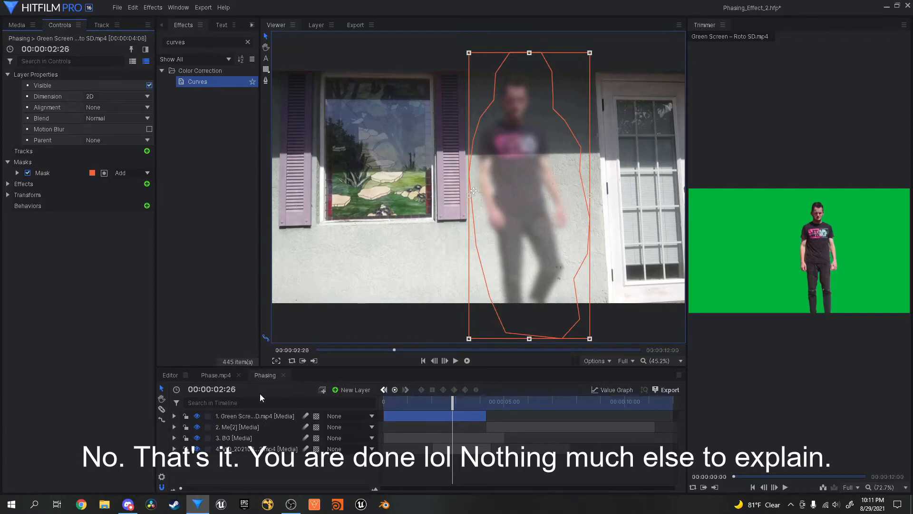
Step: Deselect the mask, preview the Phasing shot across the timeline and return the playhead to the start
{"action": "left_click", "coordinate": [217, 375]}
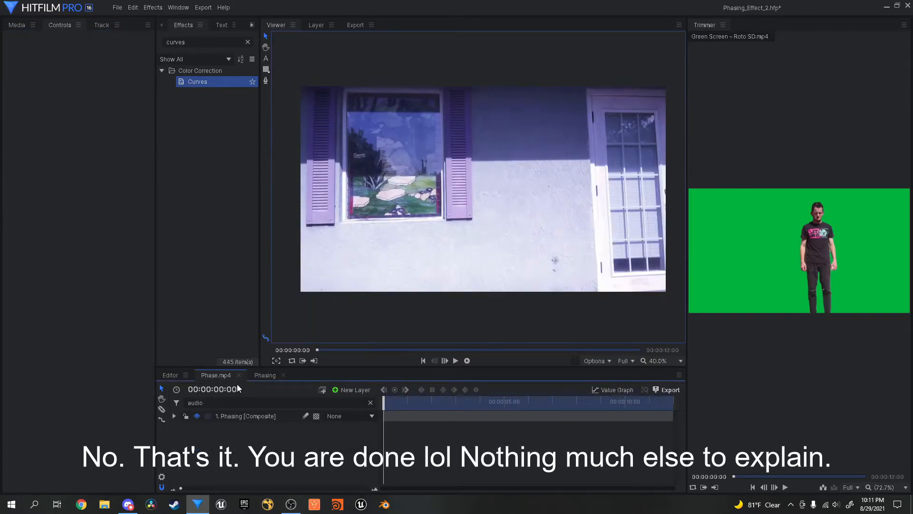
{"action": "left_click", "coordinate": [260, 375]}
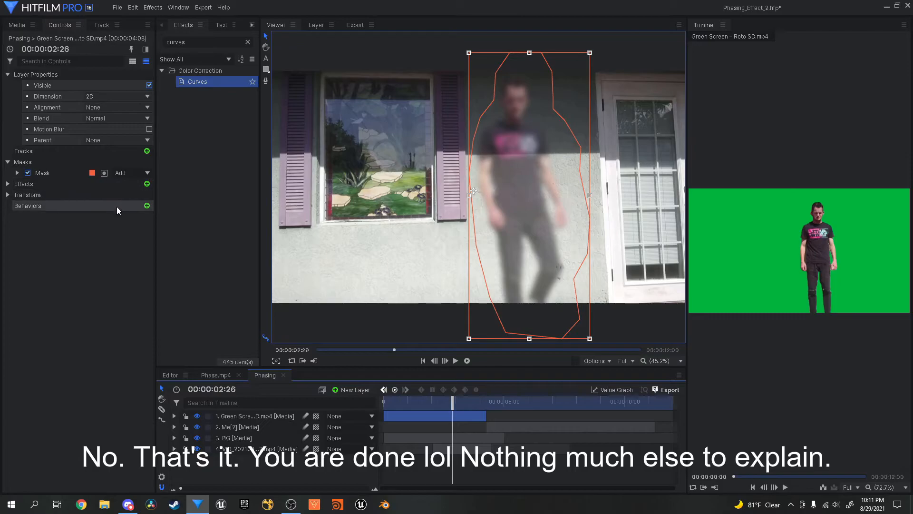
{"action": "scroll", "coordinate": [392, 278], "scroll_direction": "down", "scroll_amount": 1}
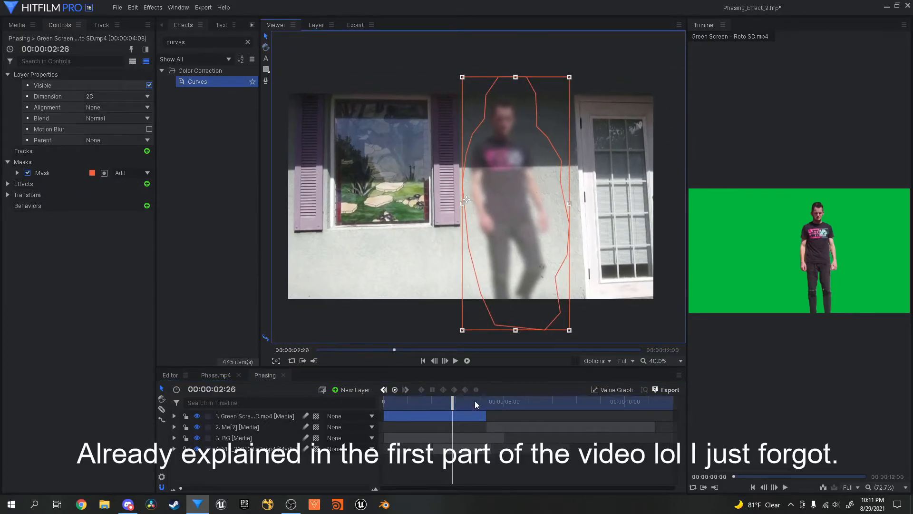
{"action": "left_click", "coordinate": [316, 447]}
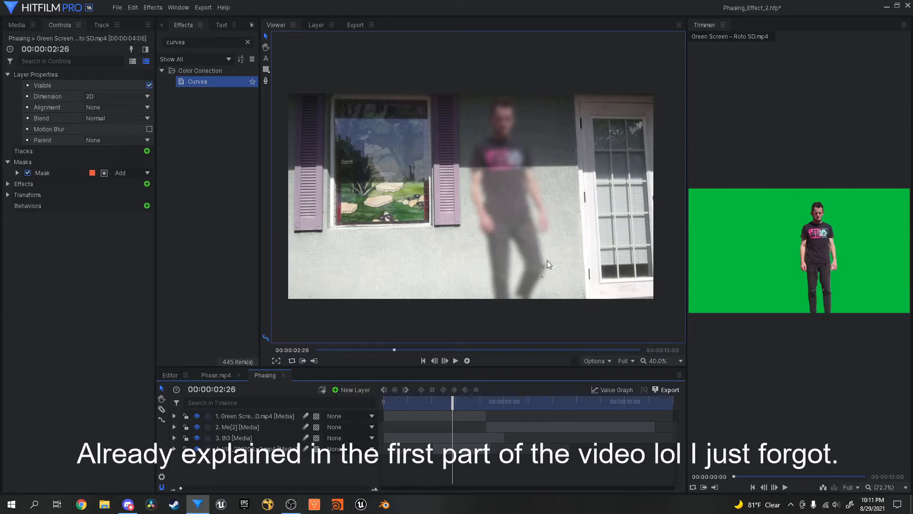
{"action": "left_click_drag", "start_coordinate": [456, 403], "coordinate": [652, 446]}
{"action": "left_click_drag", "start_coordinate": [627, 455], "coordinate": [379, 494]}
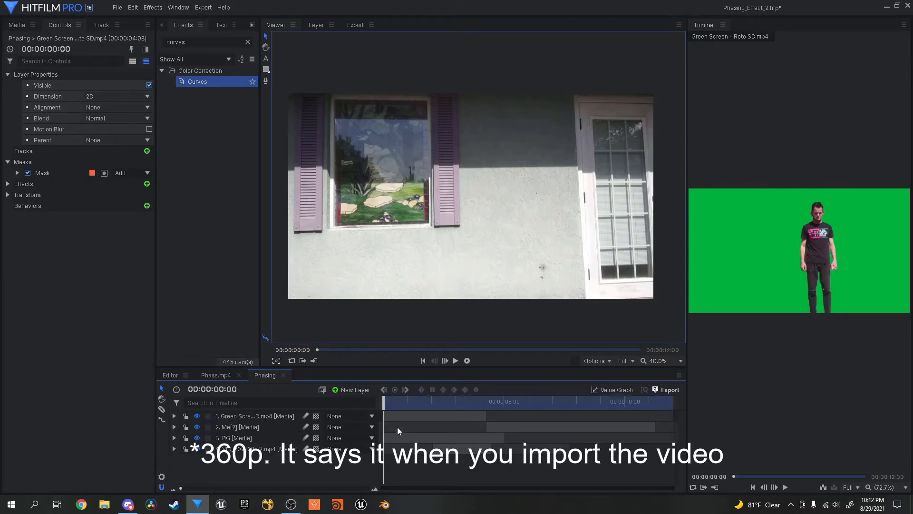
{"action": "left_click_drag", "start_coordinate": [390, 404], "coordinate": [375, 430]}
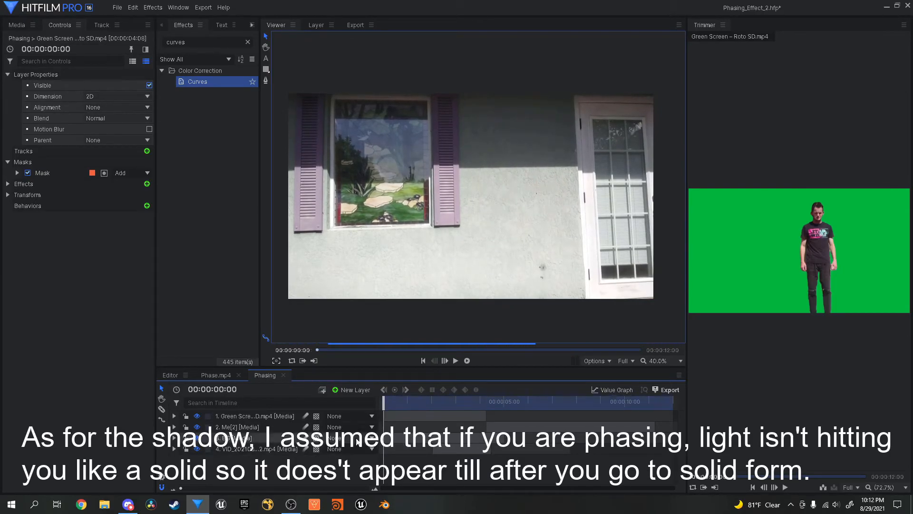
Step: Inspect the Phasing layer's Curves effect in the Phase.mp4 shot, preview the graded actor at 00:00:06:03 and return to the start
{"action": "left_click", "coordinate": [218, 375]}
{"action": "left_click", "coordinate": [240, 416]}
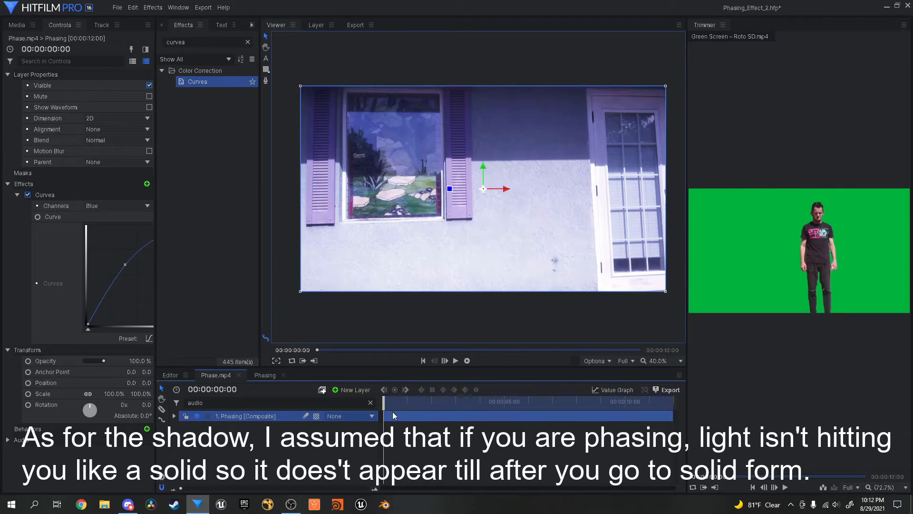
{"action": "left_click_drag", "start_coordinate": [393, 399], "coordinate": [530, 433]}
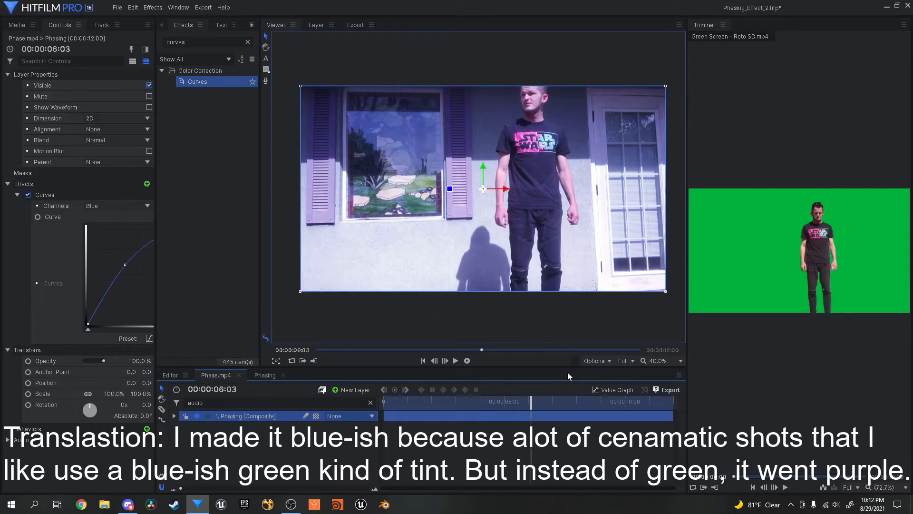
{"action": "left_click_drag", "start_coordinate": [529, 413], "coordinate": [357, 429]}
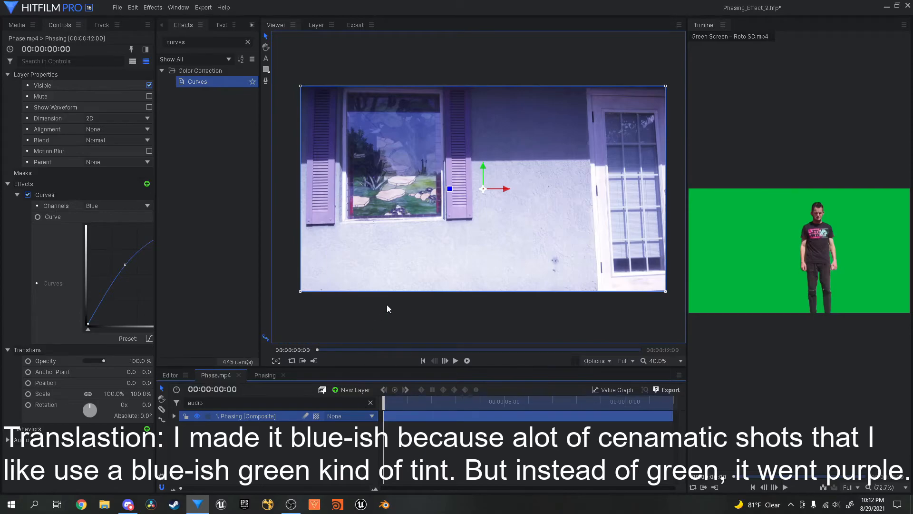